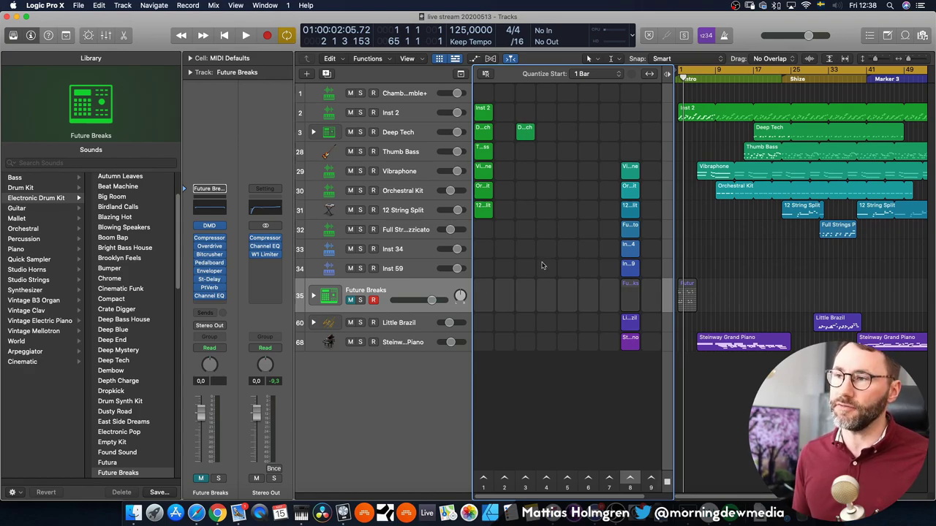
Step: Toggle the Live Loops grid and Tracks view off and back on so both show side by side
click(439, 59)
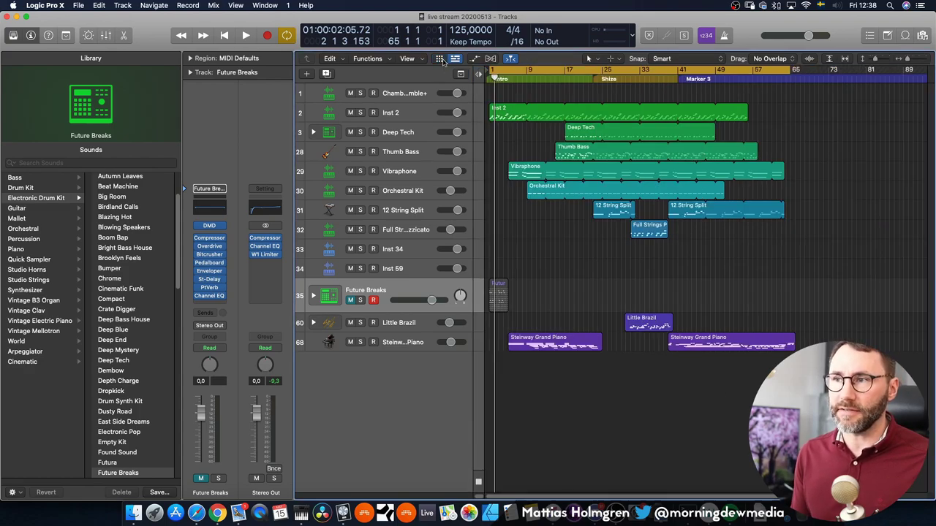
click(440, 60)
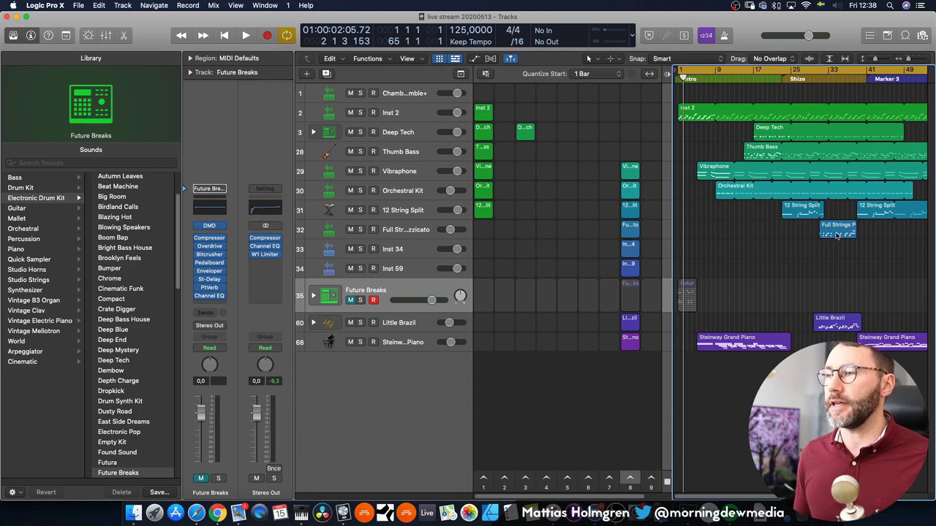
click(454, 59)
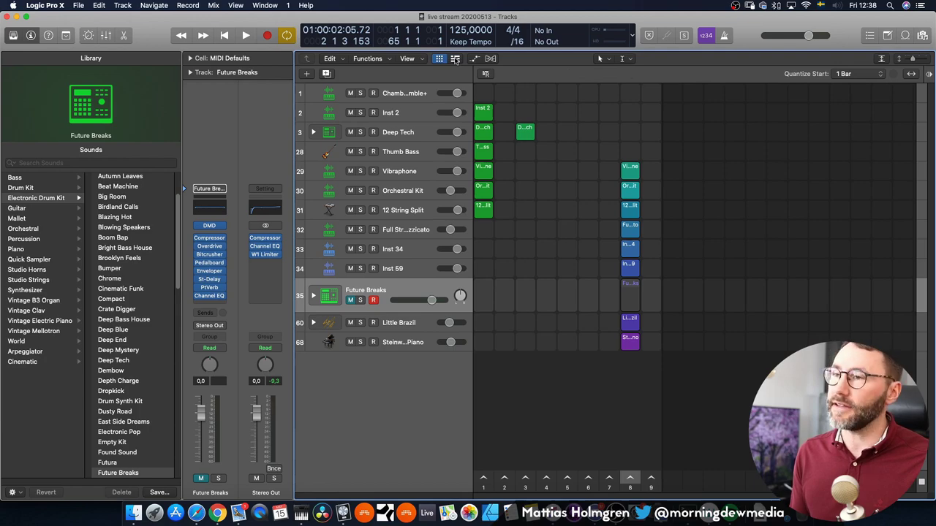
click(455, 59)
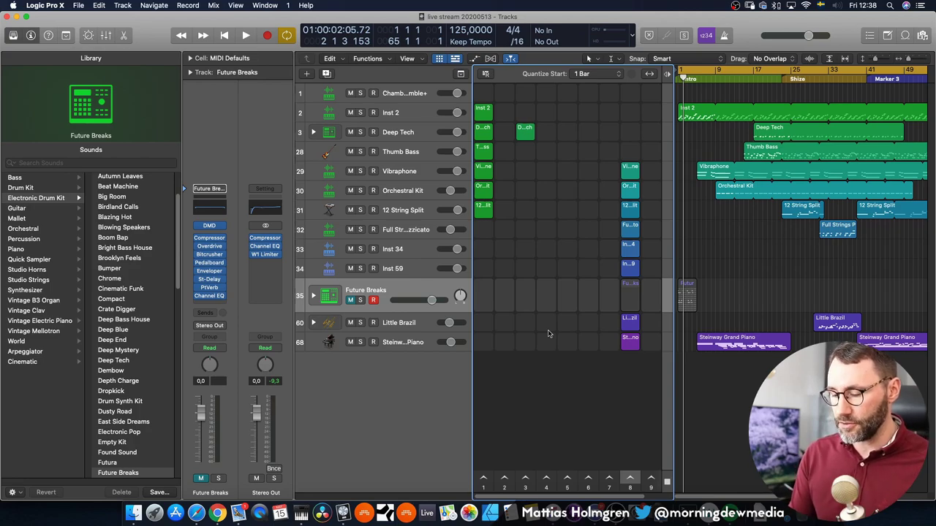
key(super+k)
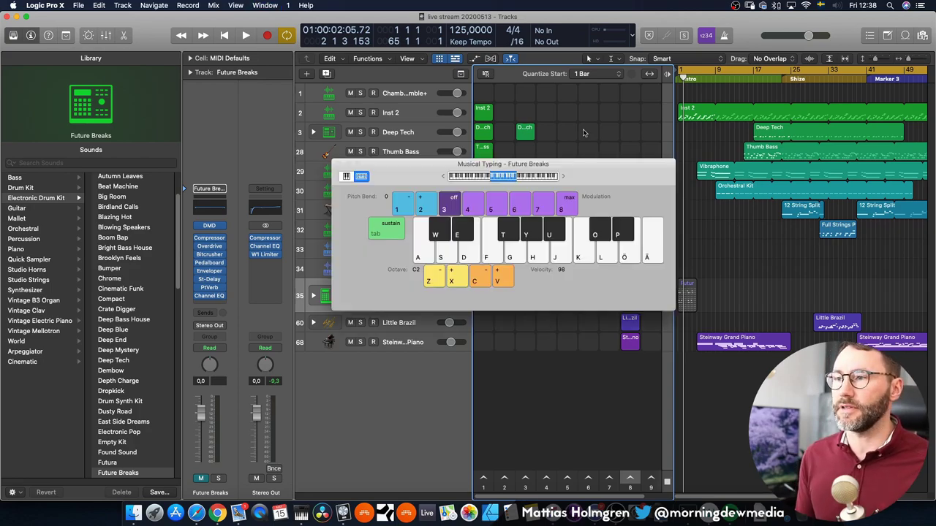
drag(575, 169, 705, 266)
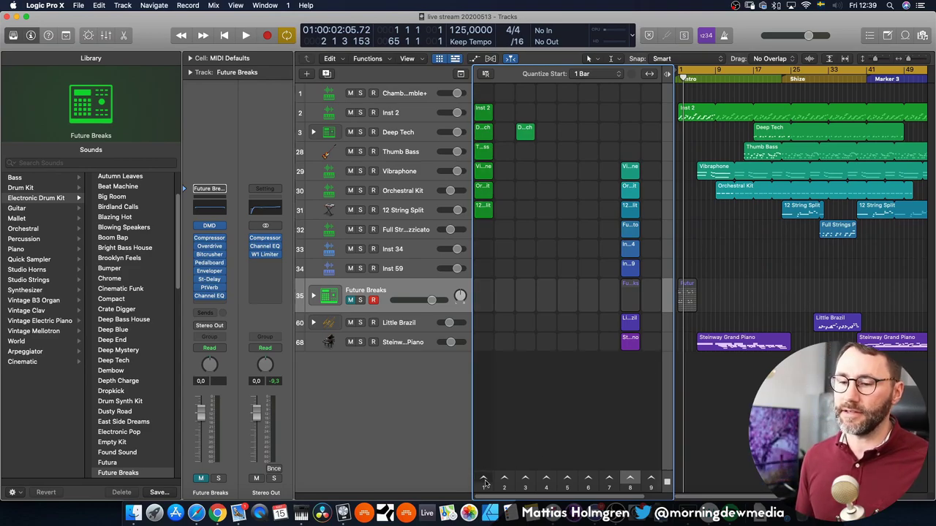
Step: Trigger scene 1 at the bottom of the Live Loops grid
click(483, 482)
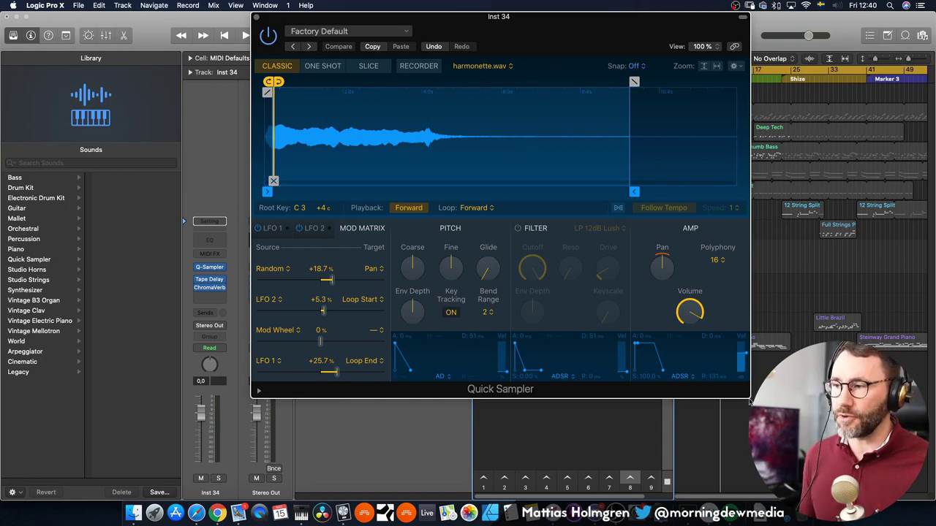
Step: Resize the Quick Sampler window to 150%, then back to 100%, and move it down and right
click(703, 46)
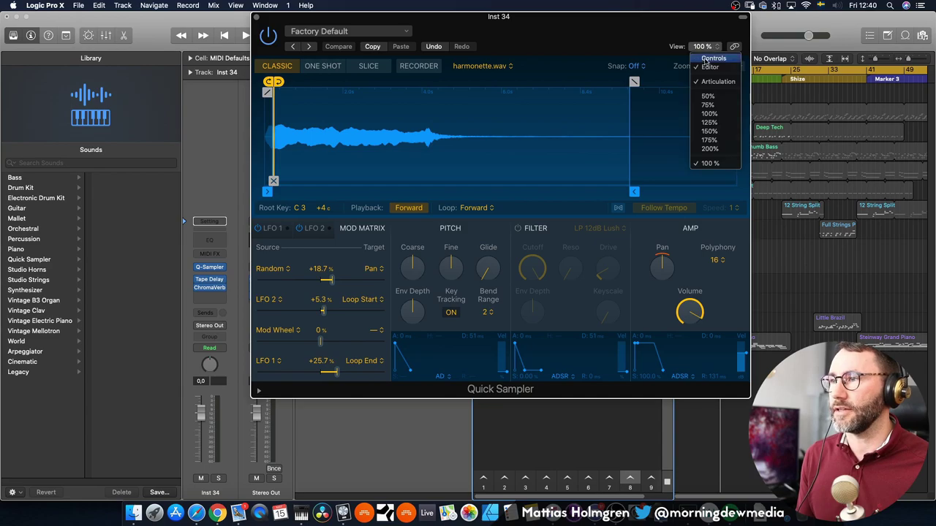
click(710, 132)
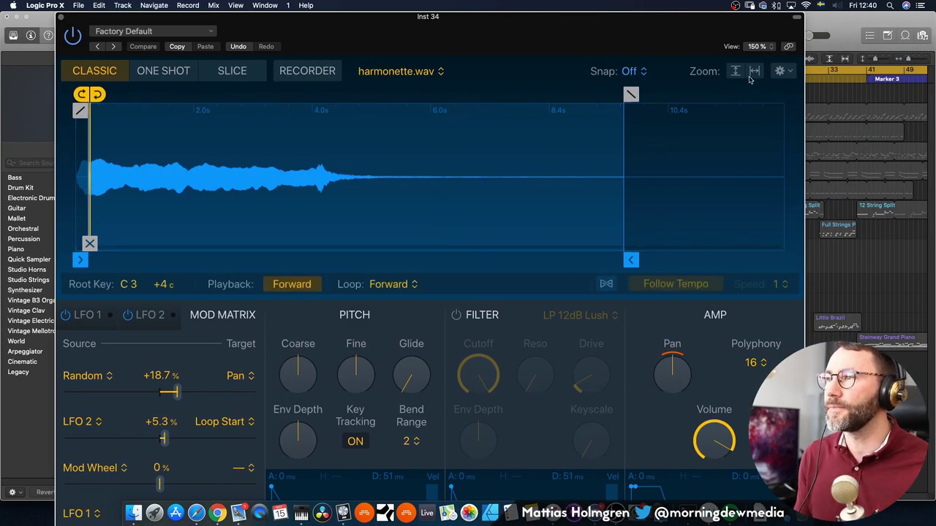
click(766, 47)
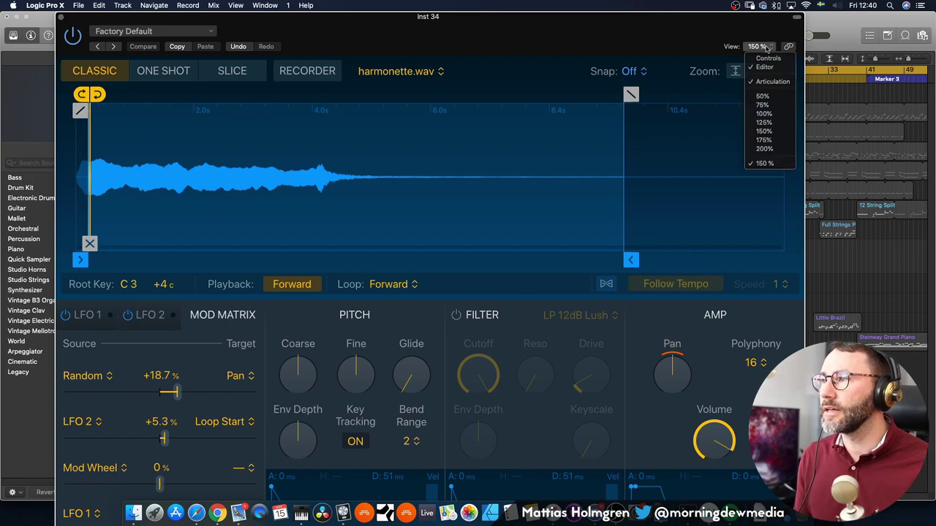
click(776, 115)
drag(340, 21, 574, 64)
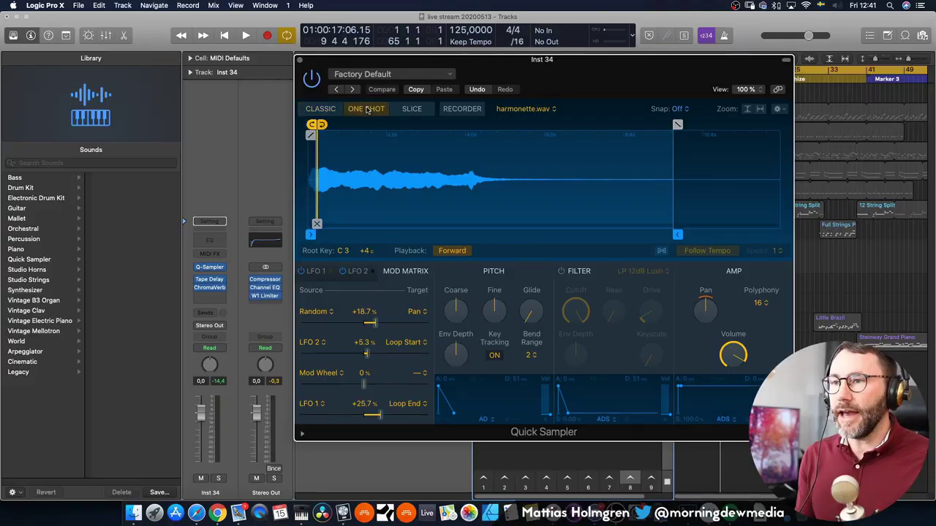
Step: Switch Quick Sampler from One Shot to Slice mode and check the sample actions menu
click(367, 108)
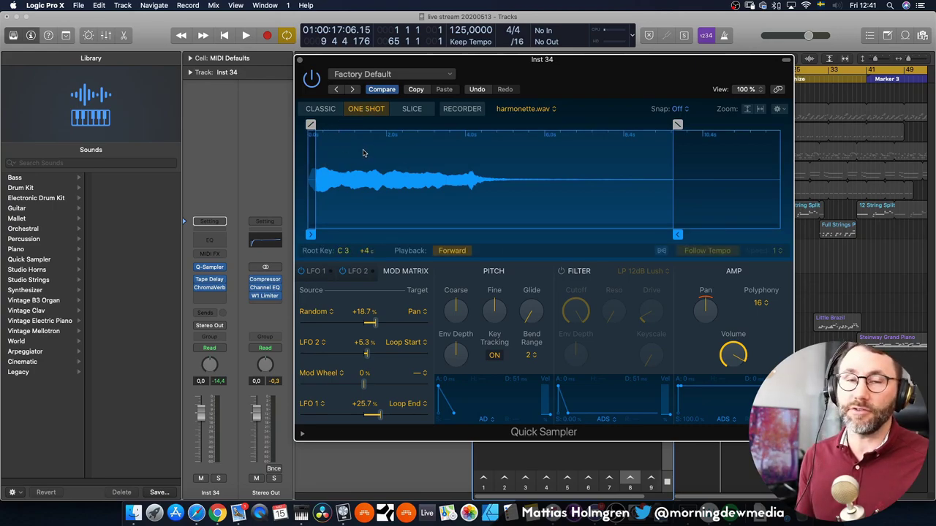
click(412, 109)
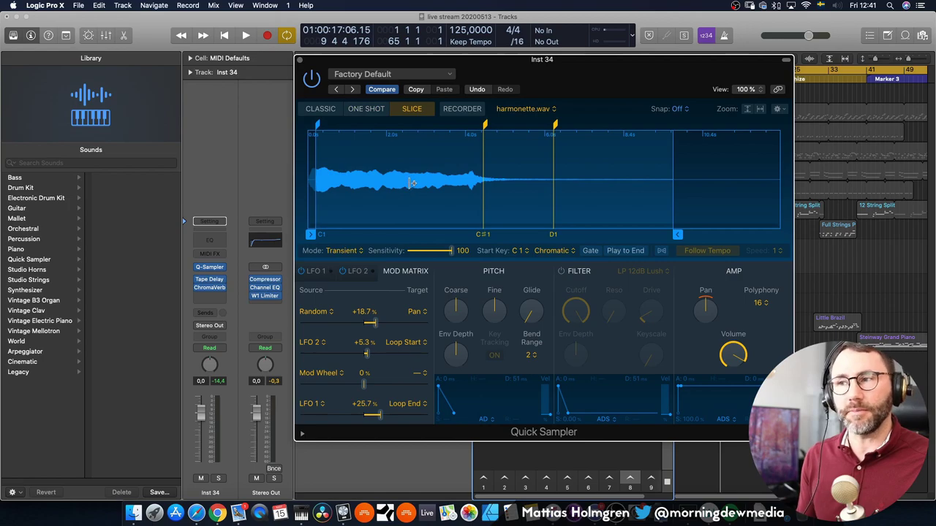
click(779, 109)
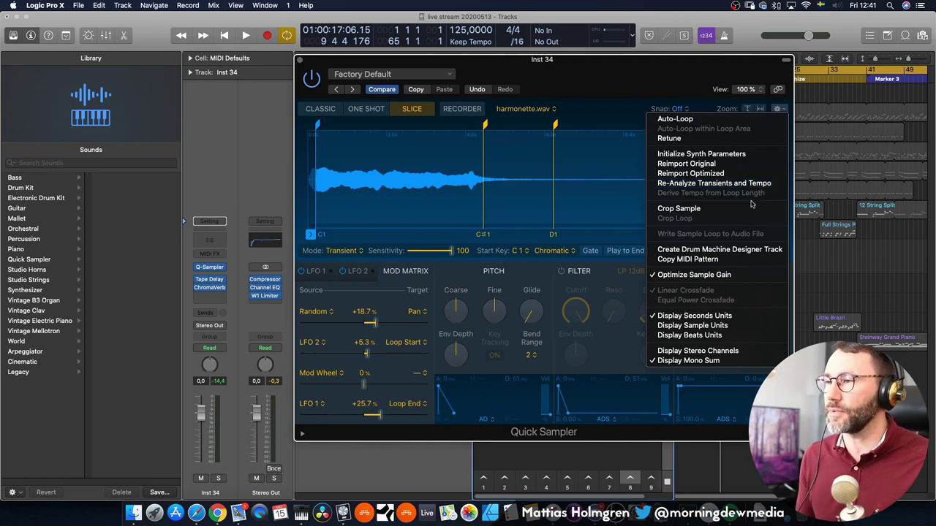
click(299, 63)
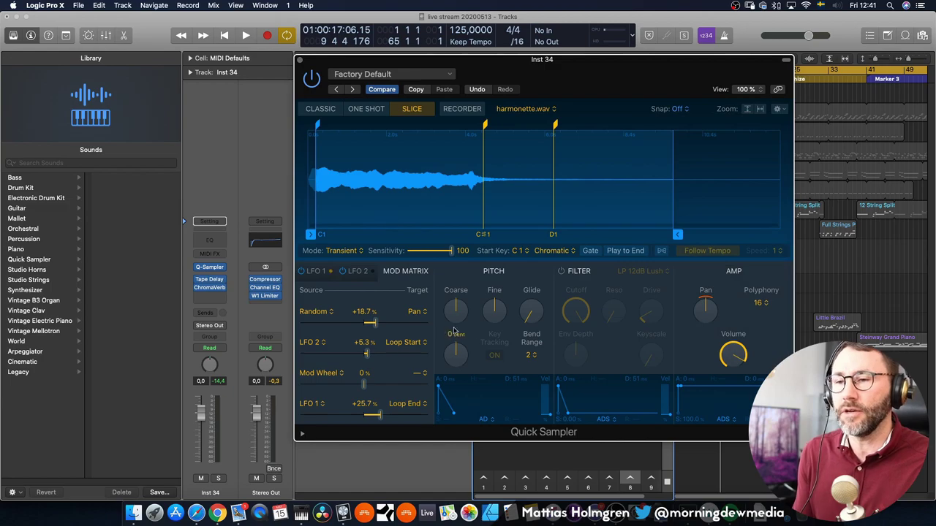
Step: Close Quick Sampler and add a new software instrument track, Inst 60, below Inst 34
click(300, 60)
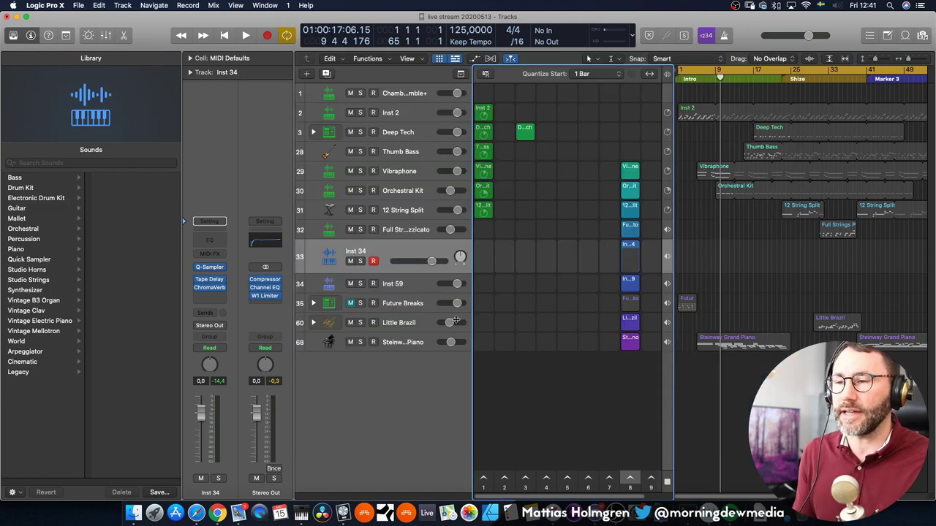
right_click(386, 253)
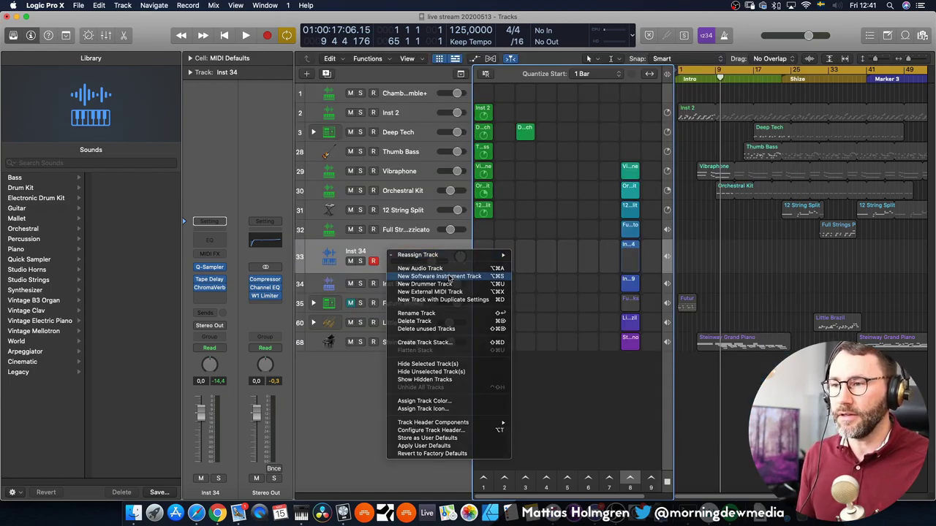
click(413, 276)
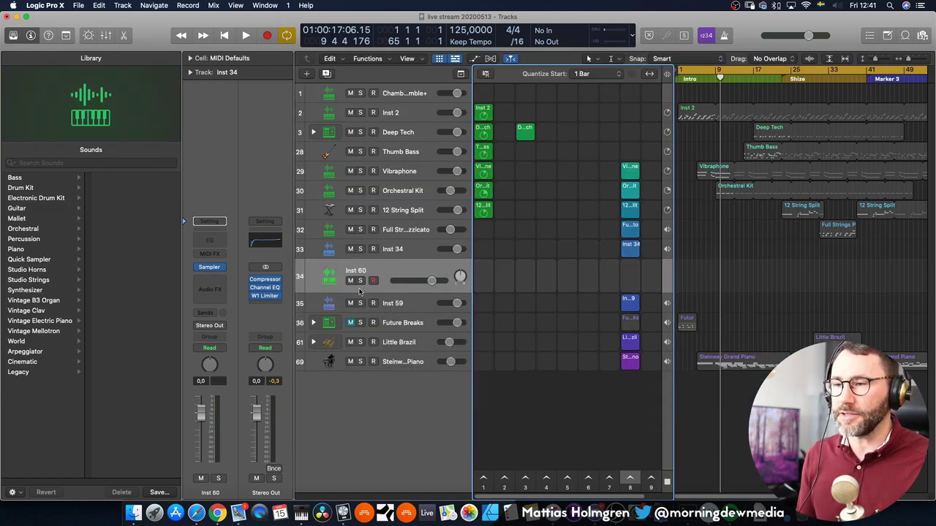
Step: Load Quick Sampler (Single Sample) into Inst 60's instrument slot
click(210, 268)
click(468, 302)
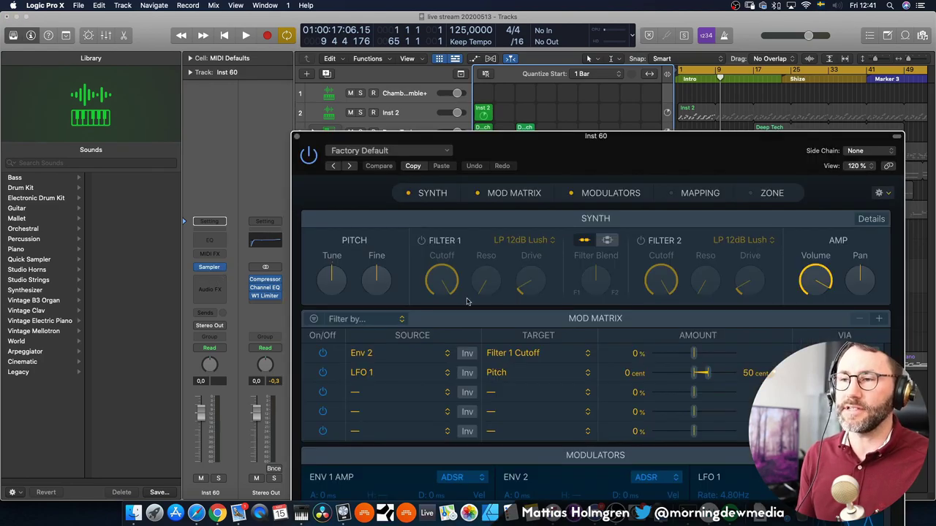
double_click(607, 136)
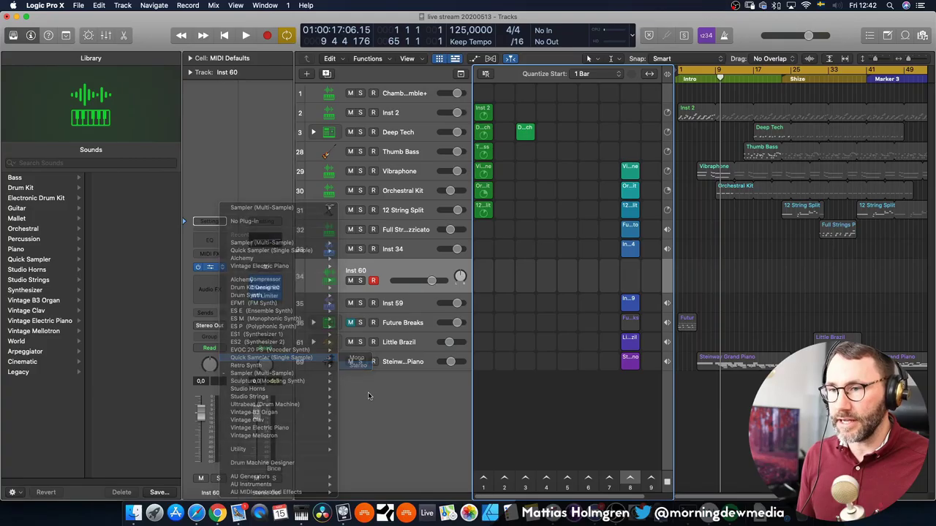
click(364, 390)
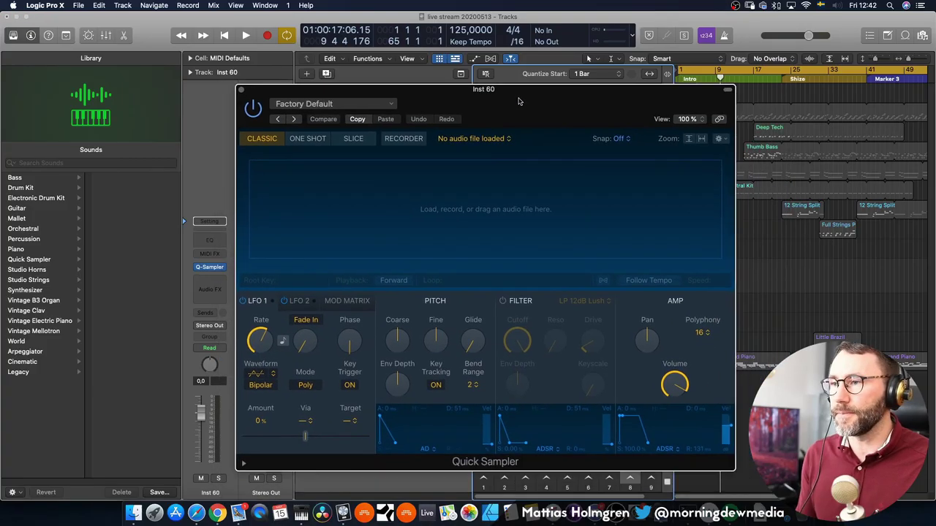
Step: Move the Quick Sampler window left and show the Apple Loops browser
drag(518, 101, 495, 38)
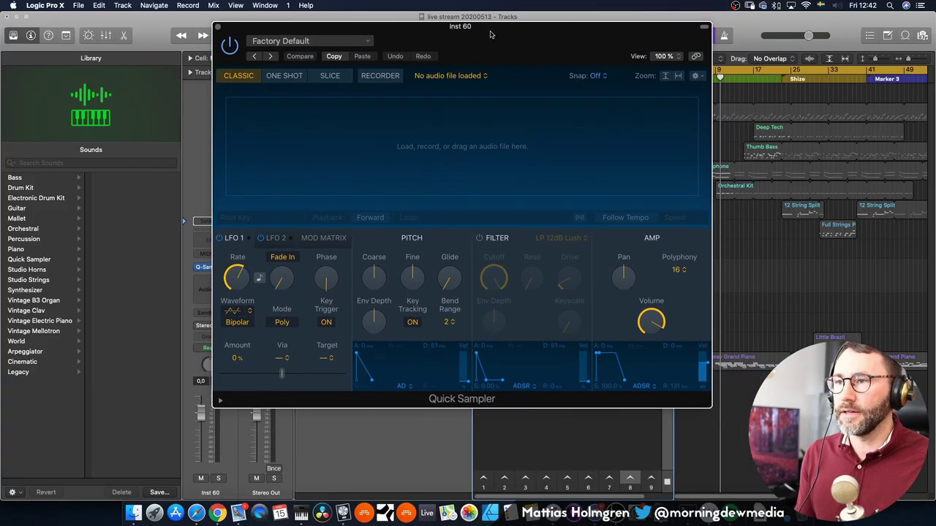
click(923, 35)
drag(634, 56, 539, 50)
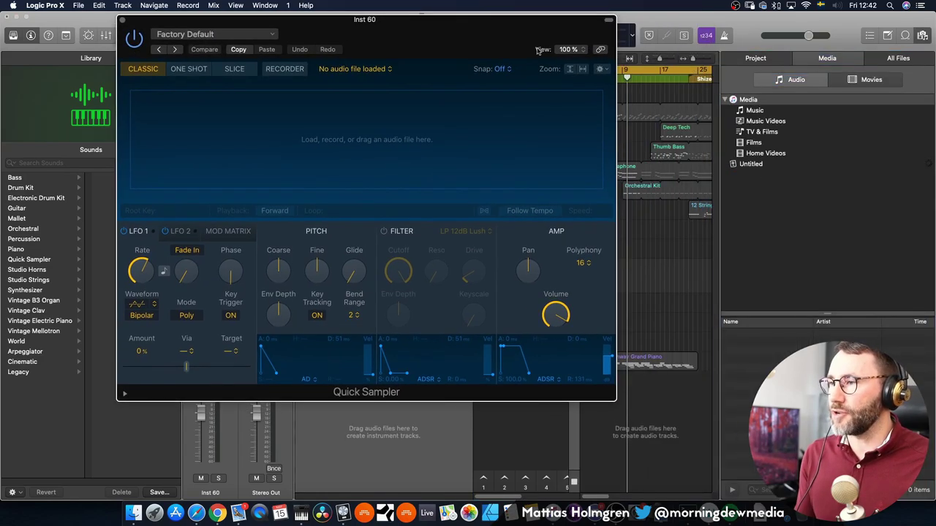
click(887, 35)
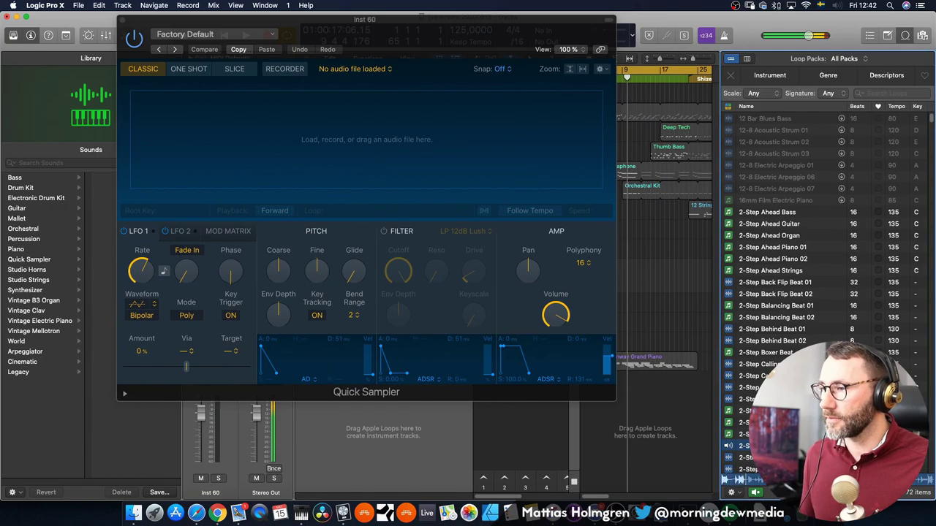
Step: Drop the 2-Step Flux Beat 01 loop onto Quick Sampler's Optimized zone
drag(742, 446, 363, 160)
drag(292, 168, 292, 168)
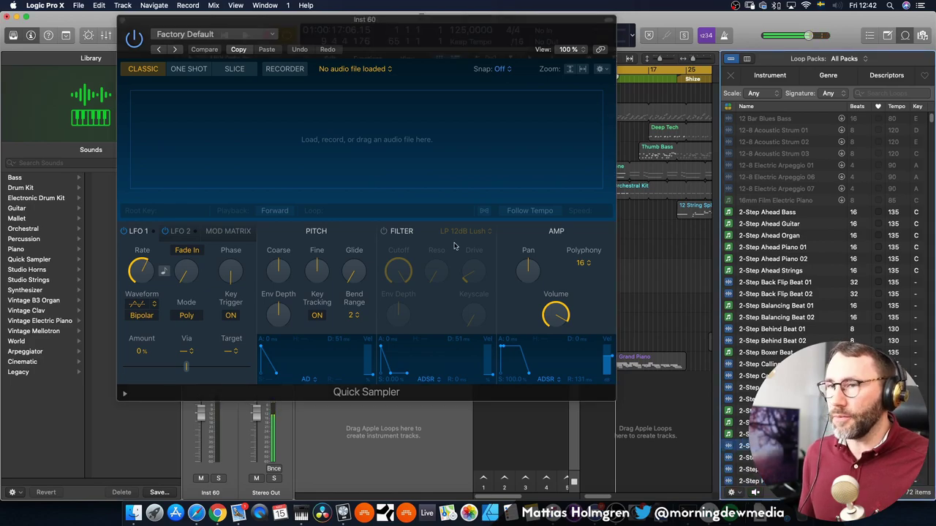
drag(742, 446, 530, 150)
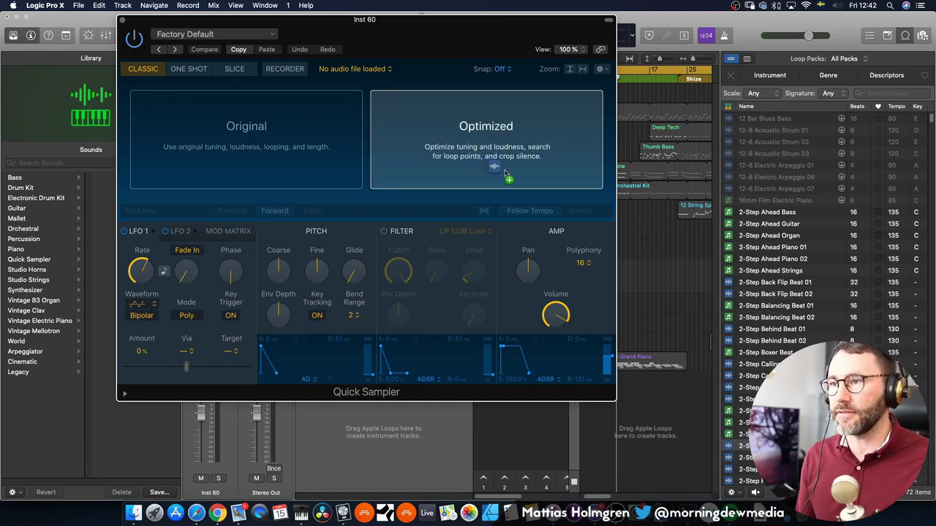
drag(504, 172, 568, 159)
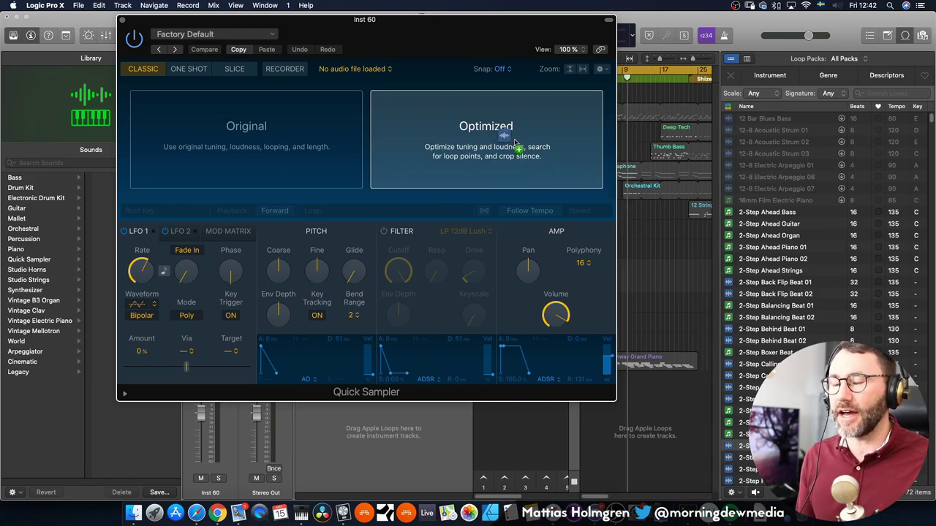
drag(513, 141, 515, 143)
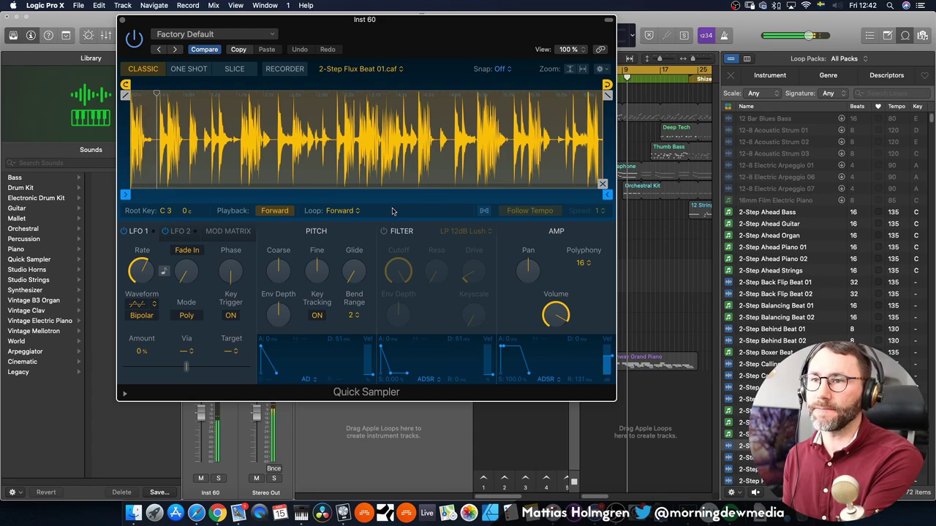
Step: Put Quick Sampler in Slice mode for the 2-Step Flux Beat loop and check the Snap options
click(235, 69)
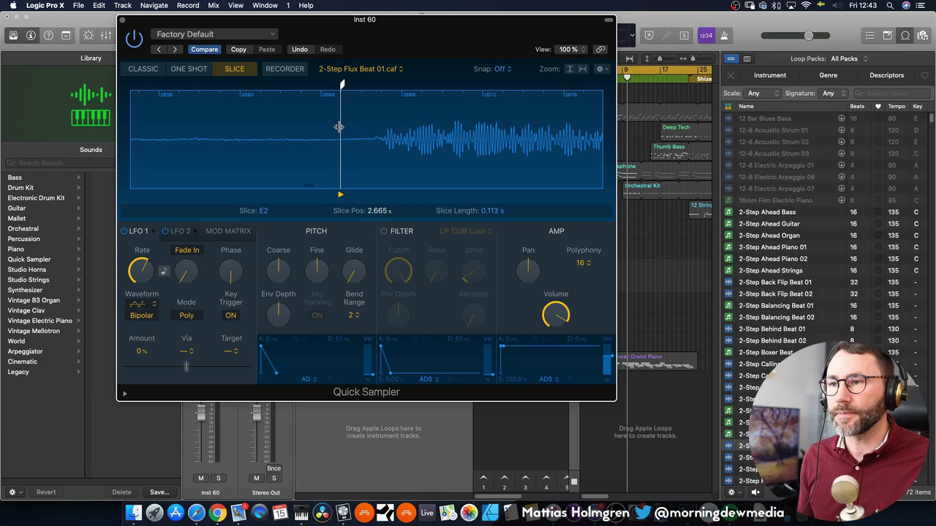
click(499, 69)
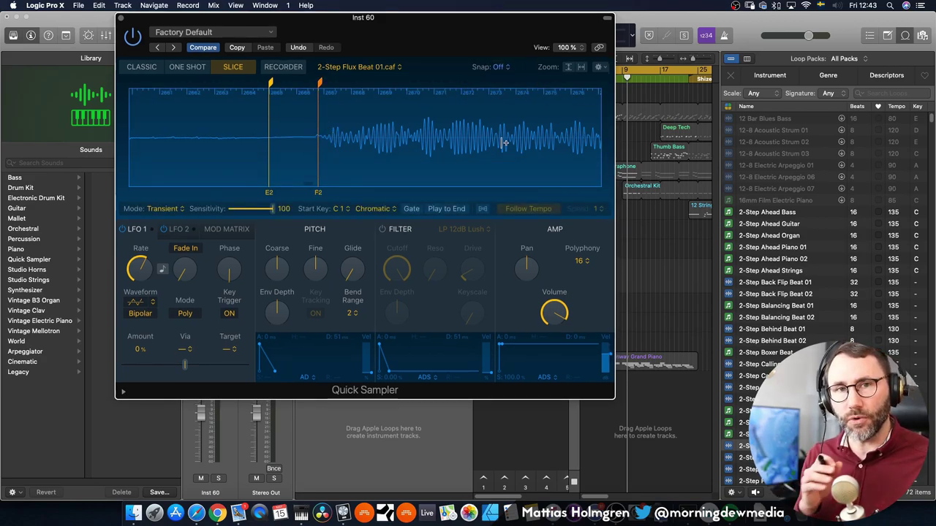
scroll(505, 143, up, 3)
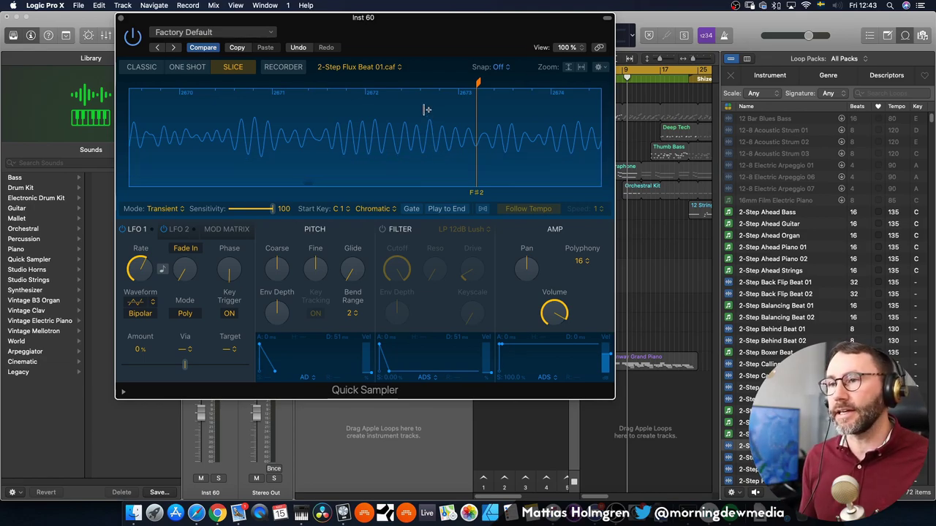
scroll(427, 110, down, 2)
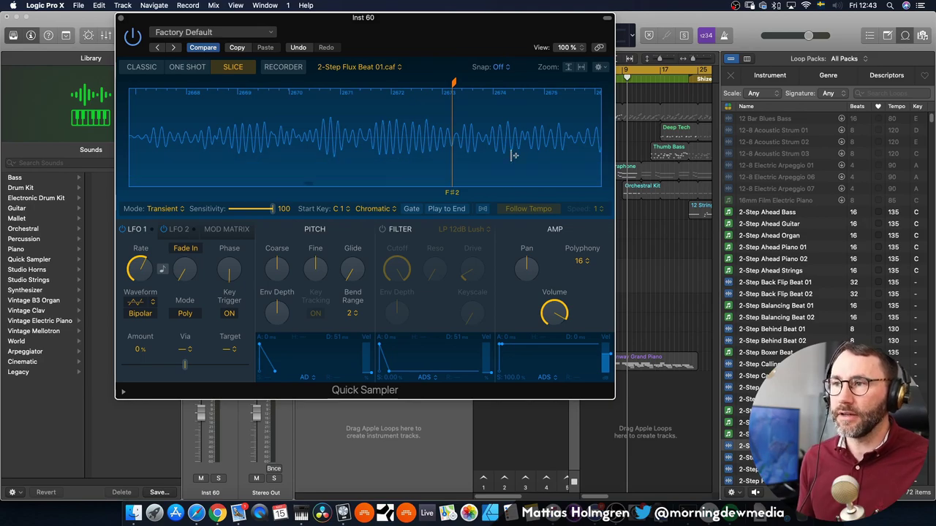
click(500, 66)
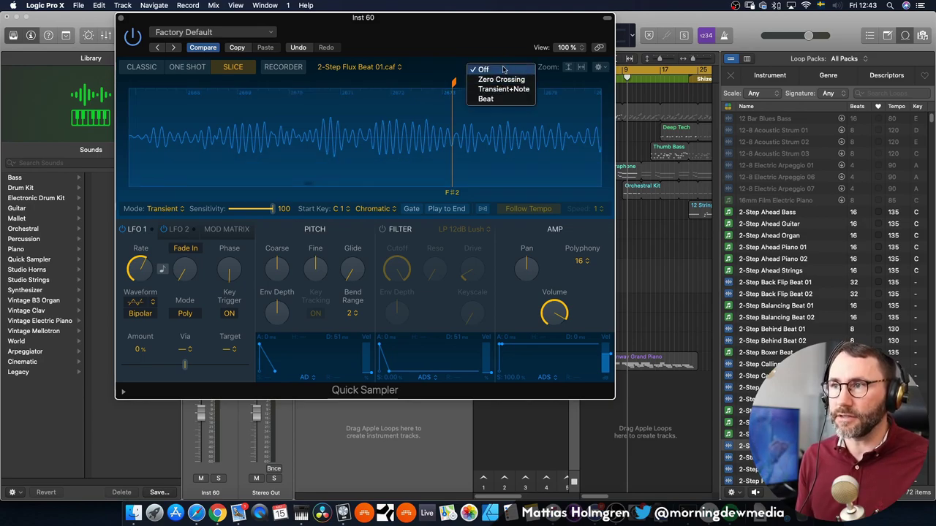
click(503, 69)
scroll(351, 132, down, 3)
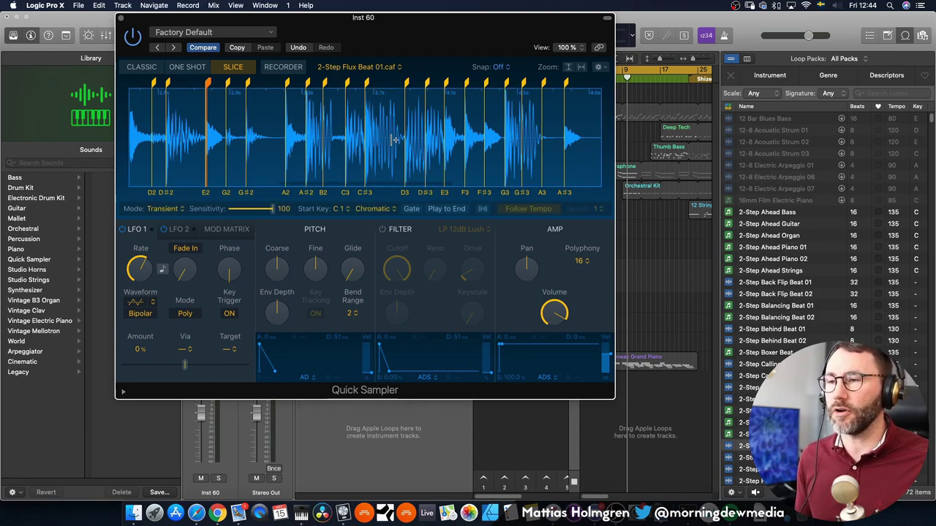
scroll(395, 139, down, 3)
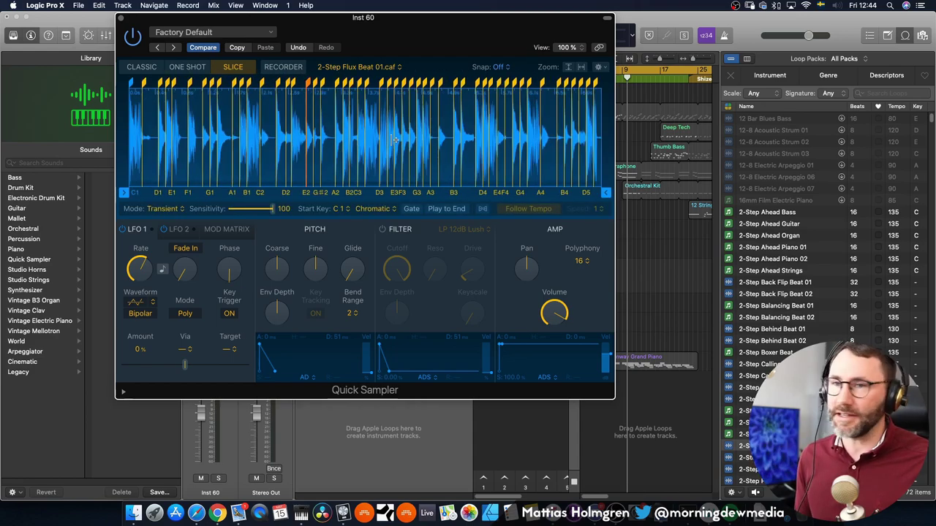
scroll(394, 139, down, 5)
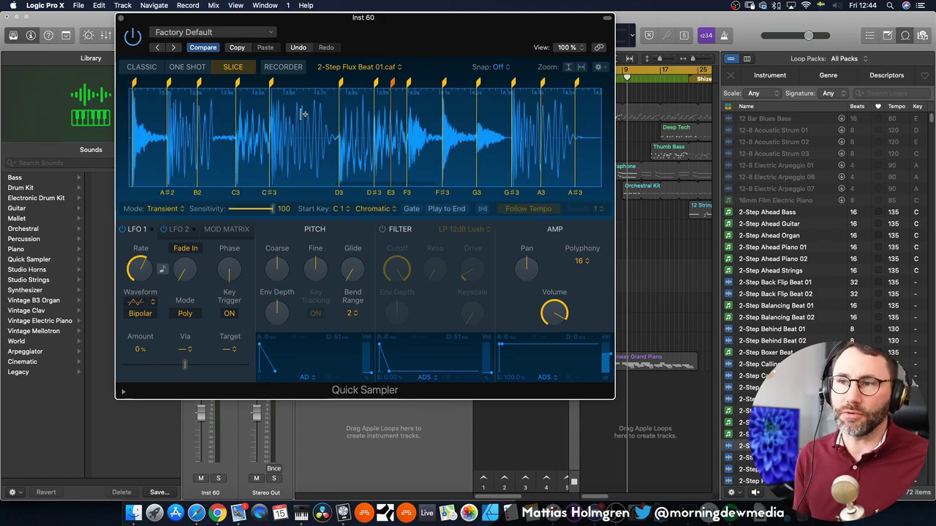
scroll(462, 131, up, 5)
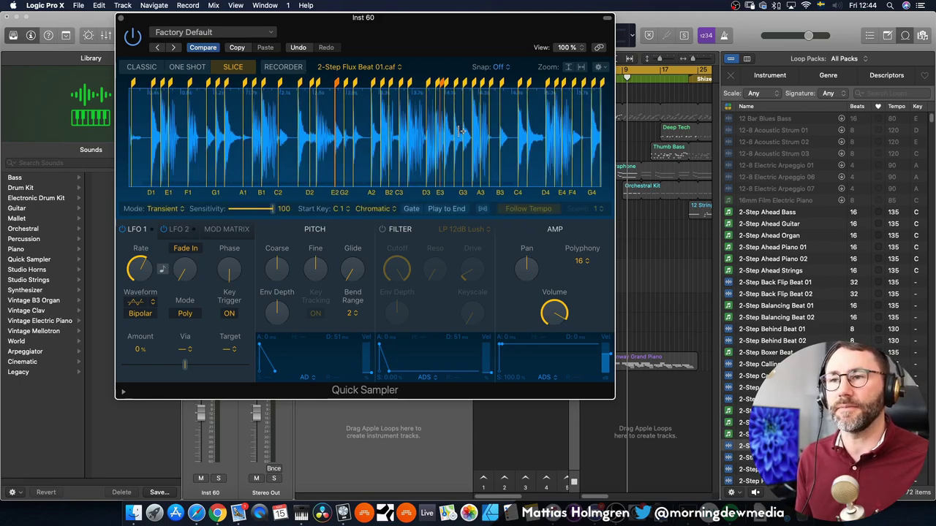
scroll(462, 131, up, 3)
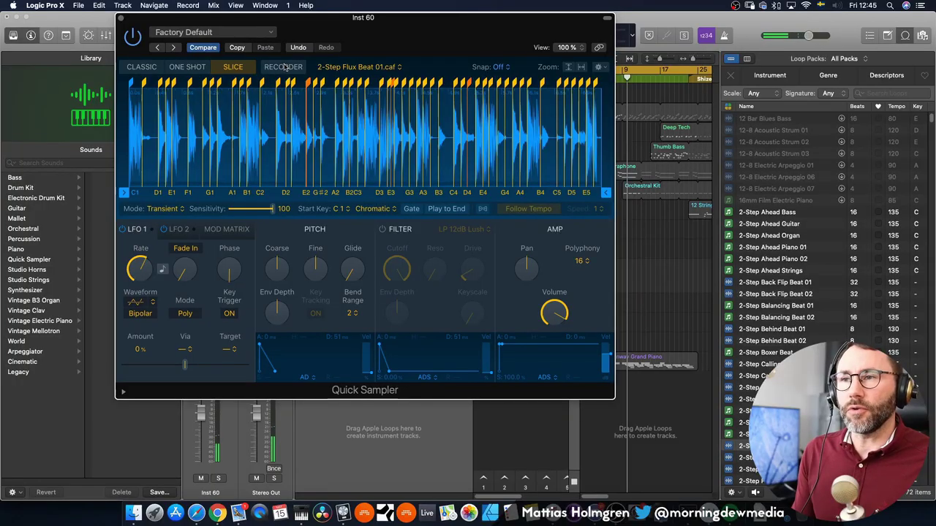
Step: Switch Quick Sampler through Recorder back to Classic mode and reopen it from Inst 60
click(294, 67)
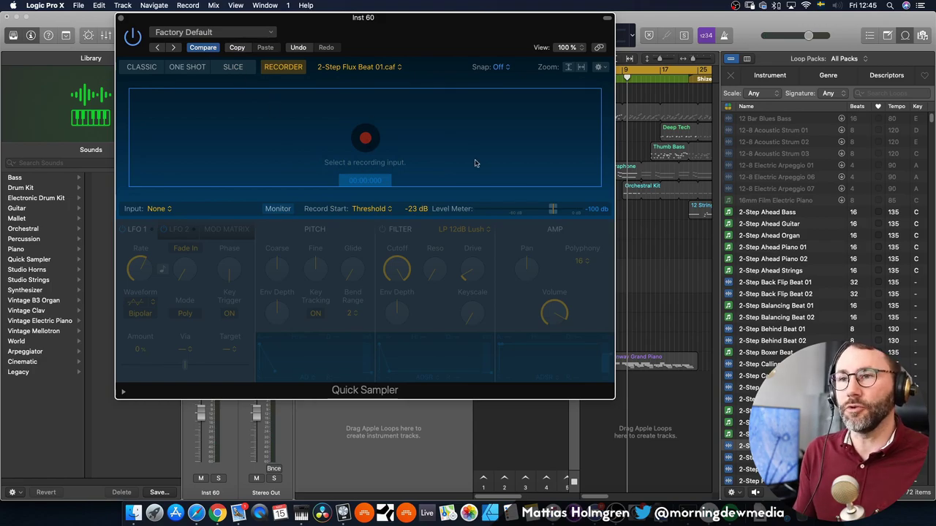
click(141, 67)
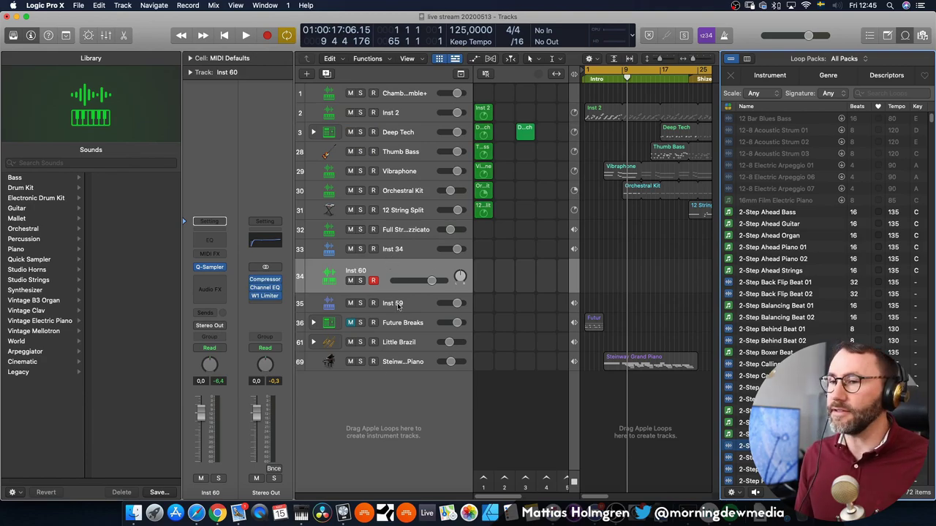
click(211, 267)
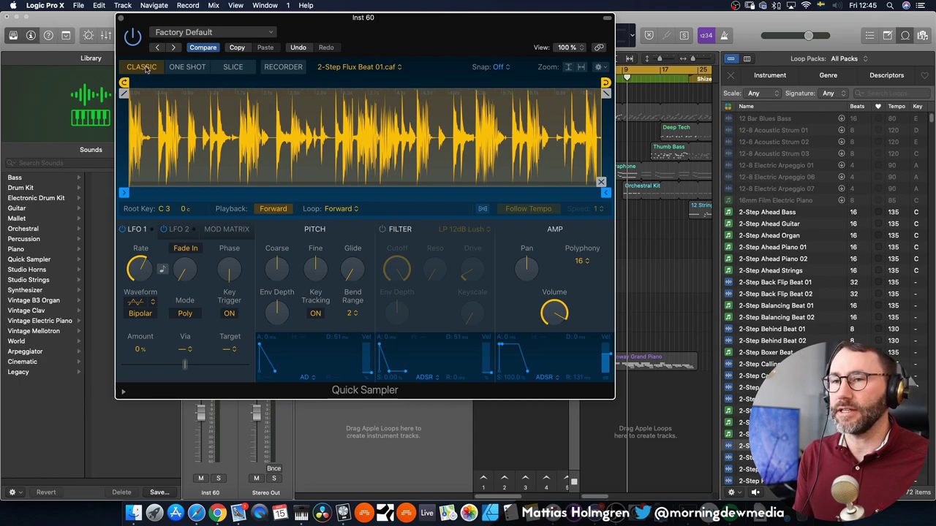
Step: Load harmonette.wav from the Finder onto the Original drop zone, then move the sampler window aside
click(131, 512)
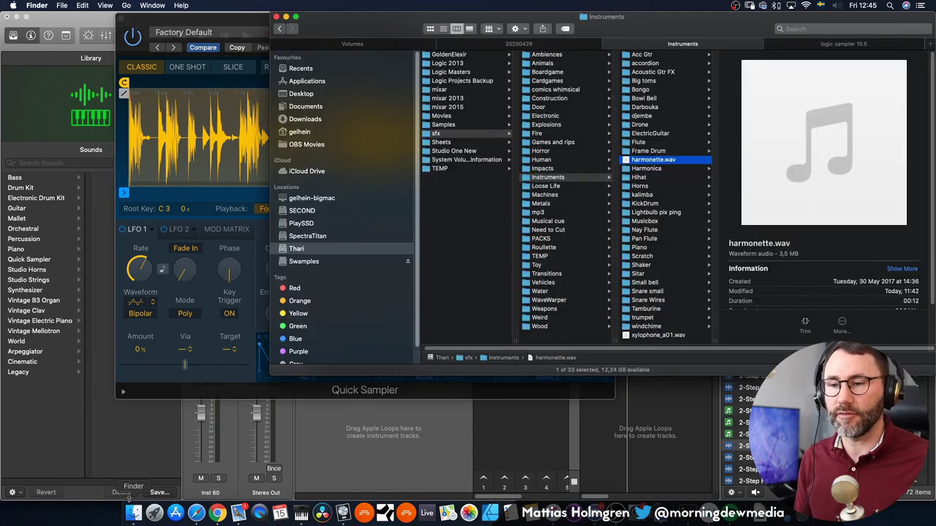
drag(645, 161, 468, 149)
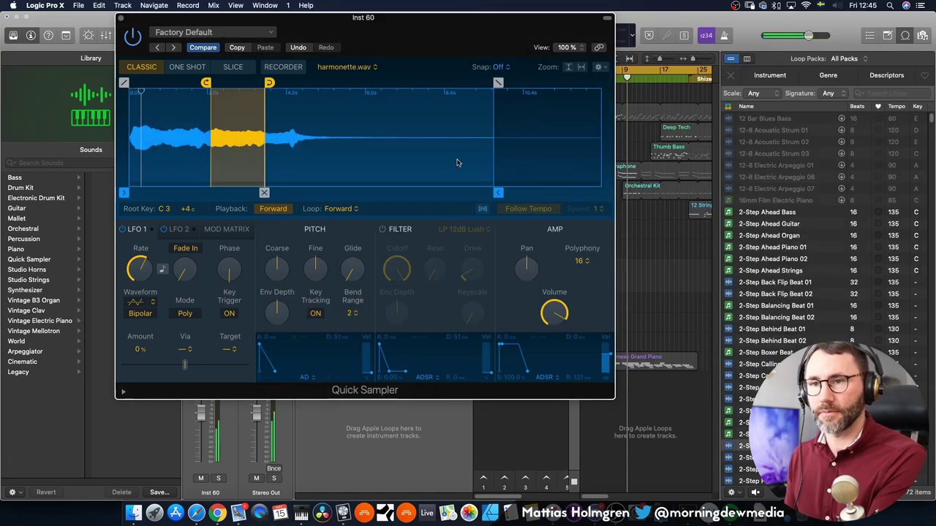
drag(401, 19, 644, 62)
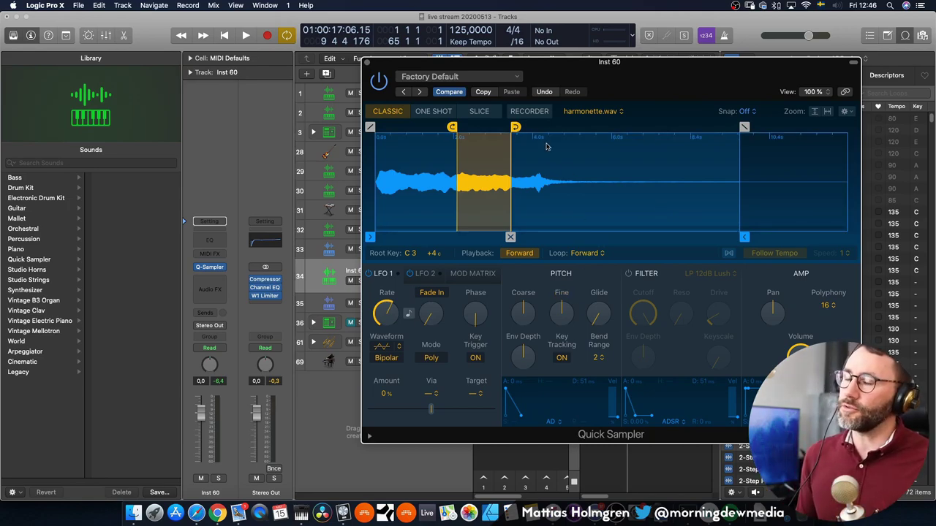
Step: Cycle Quick Sampler through Recorder and One Shot, ending back in Classic mode
mouse_move(507, 128)
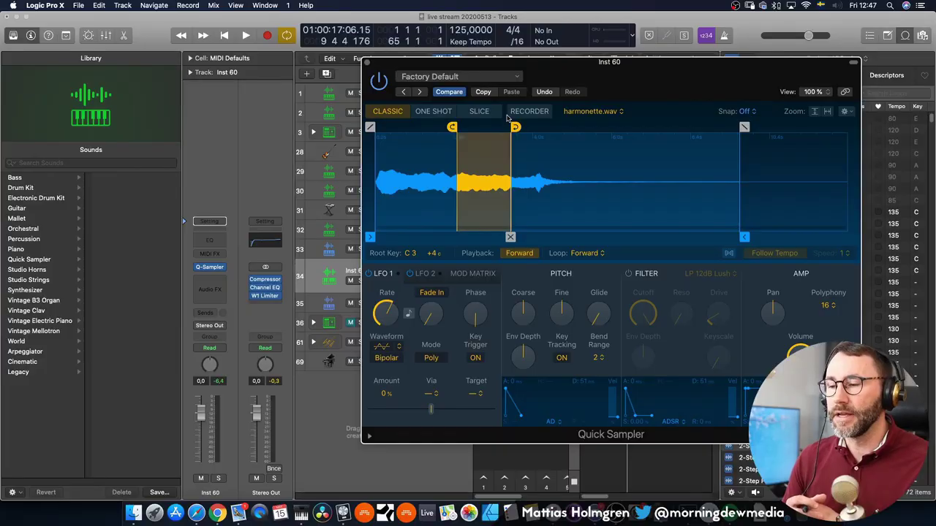
click(510, 114)
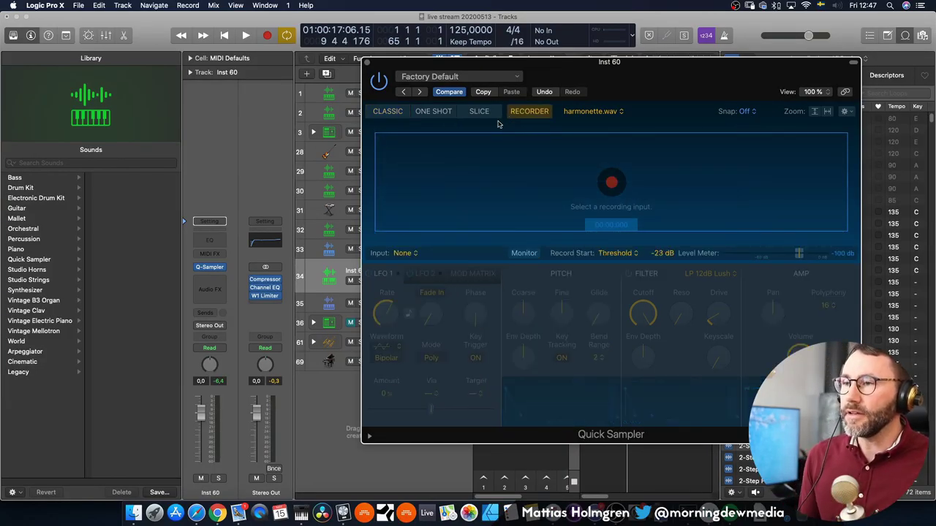
click(434, 111)
click(387, 111)
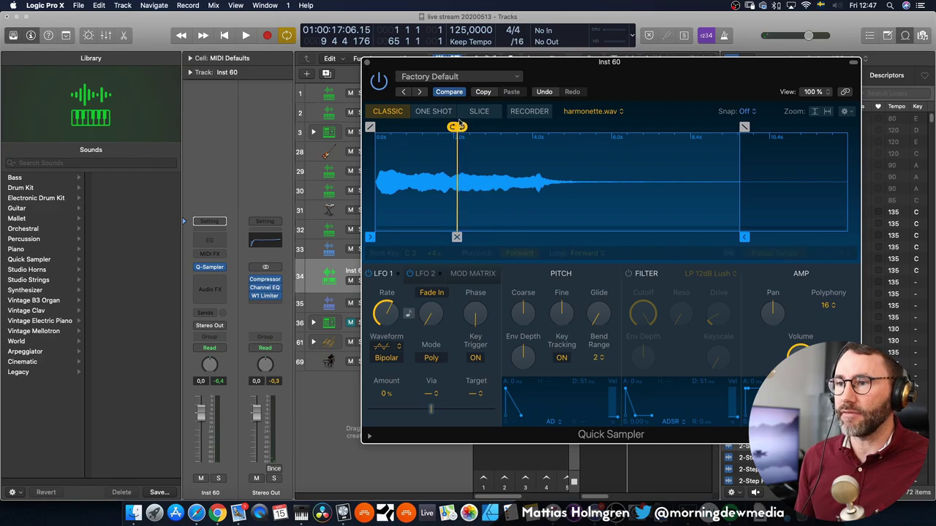
Step: Drag the loop markers left to 0.272–0.306 s and trim the sample start to 0.095 s
mouse_move(457, 237)
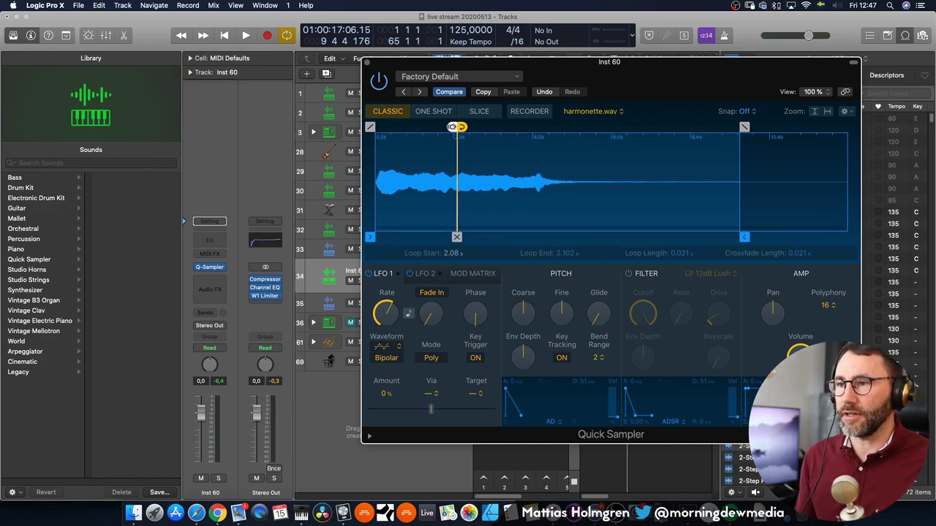
mouse_move(455, 128)
mouse_down()
mouse_move(375, 126)
mouse_move(383, 126)
mouse_up()
drag(461, 127, 391, 127)
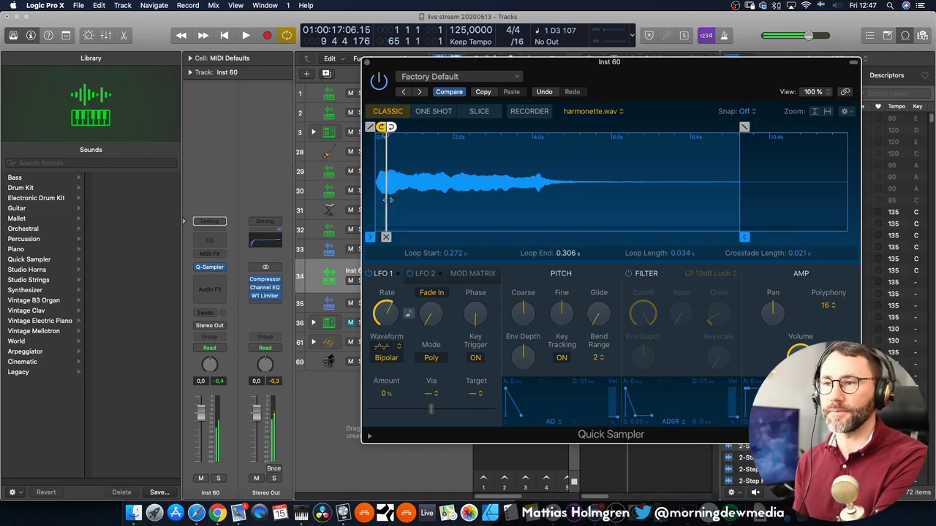
drag(370, 238, 380, 236)
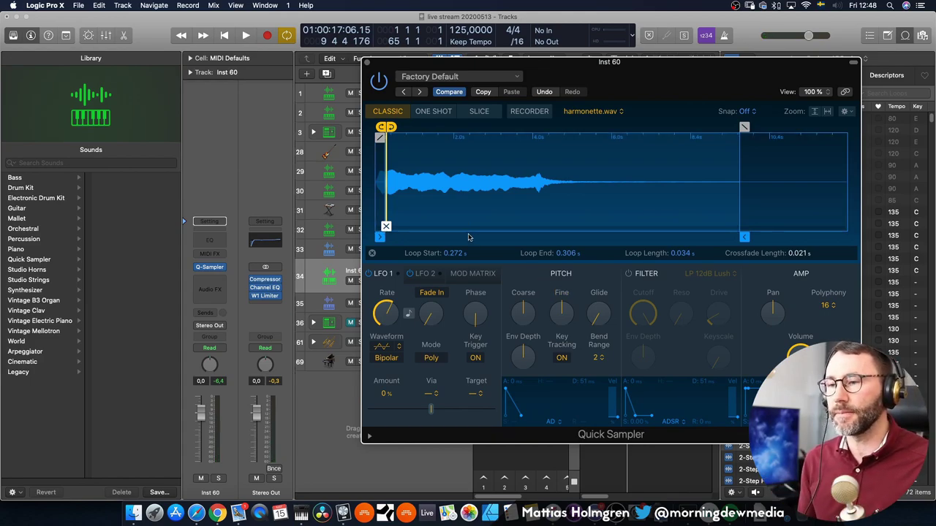
Step: Set LFO 1's waveform to Random
click(474, 275)
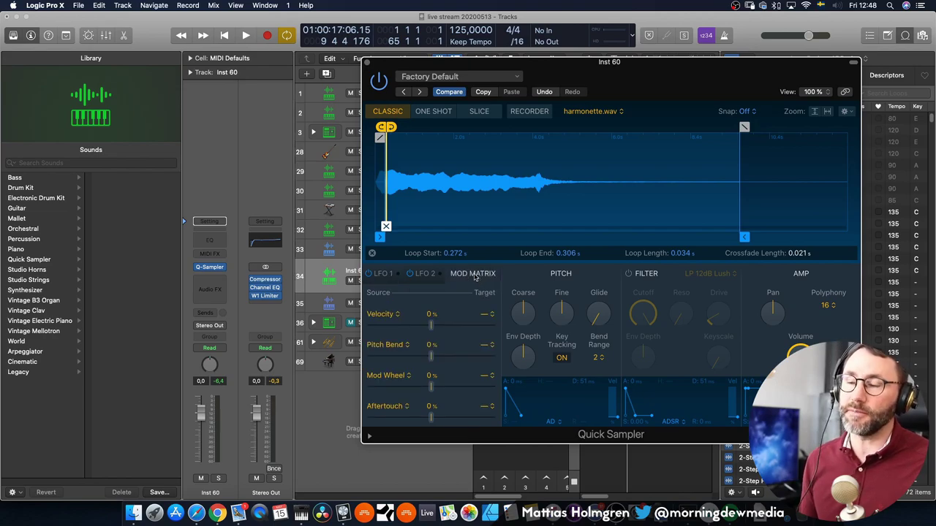
click(381, 274)
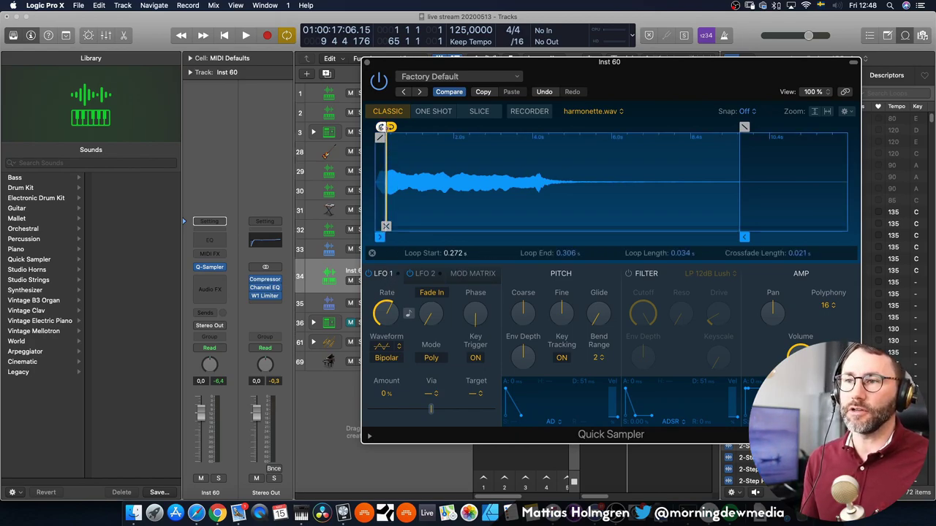
click(386, 348)
click(392, 379)
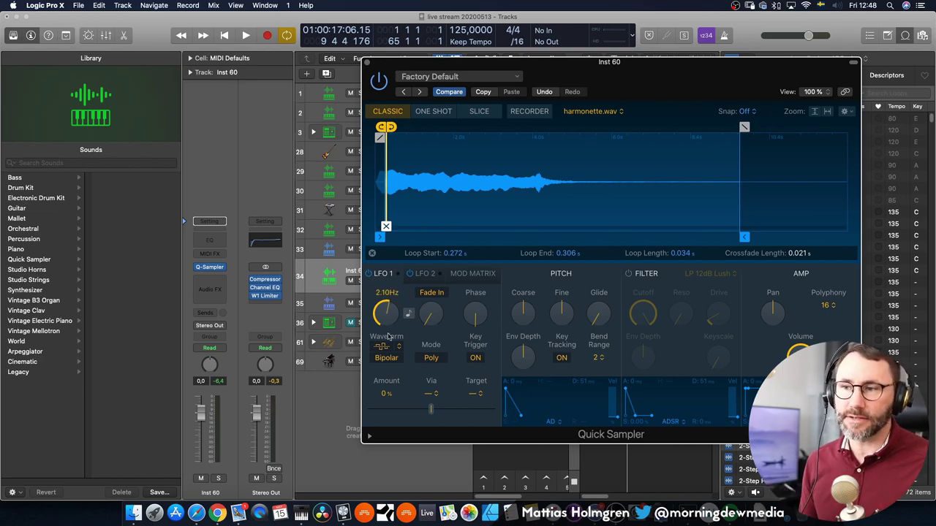
Step: Route LFO 1 to Loop Start in the fourth mod matrix row at about +44.7%
click(479, 274)
click(400, 407)
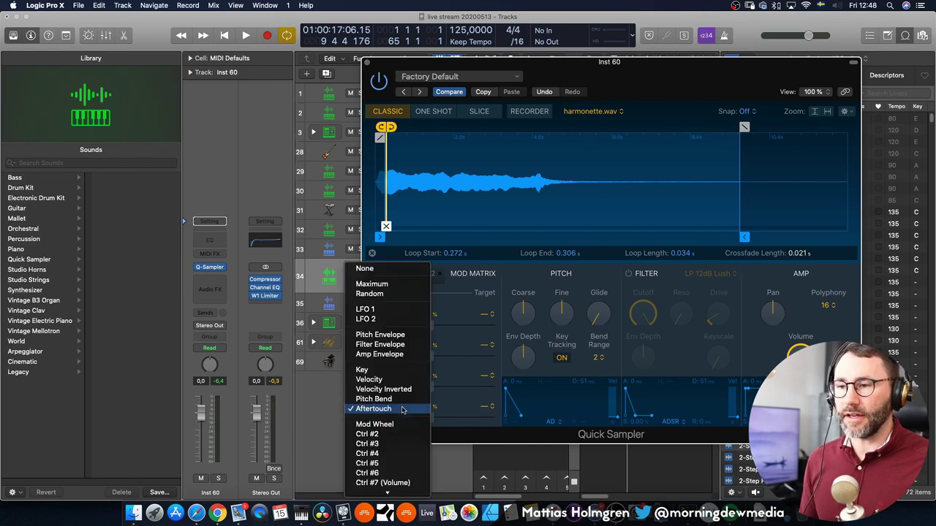
click(392, 314)
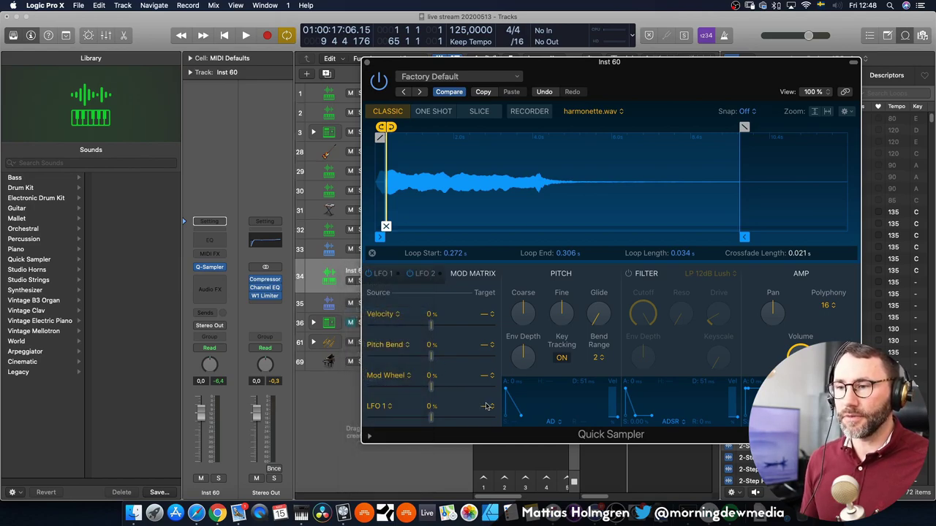
click(487, 407)
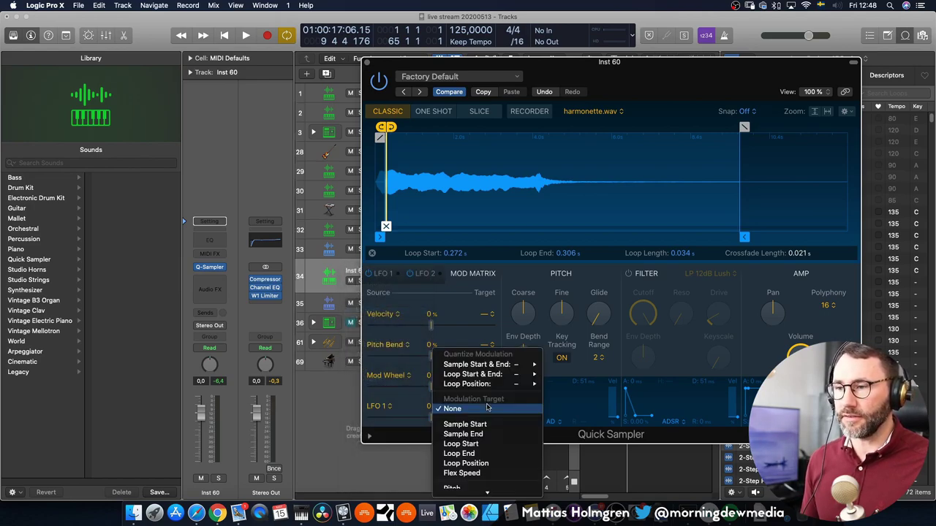
click(491, 446)
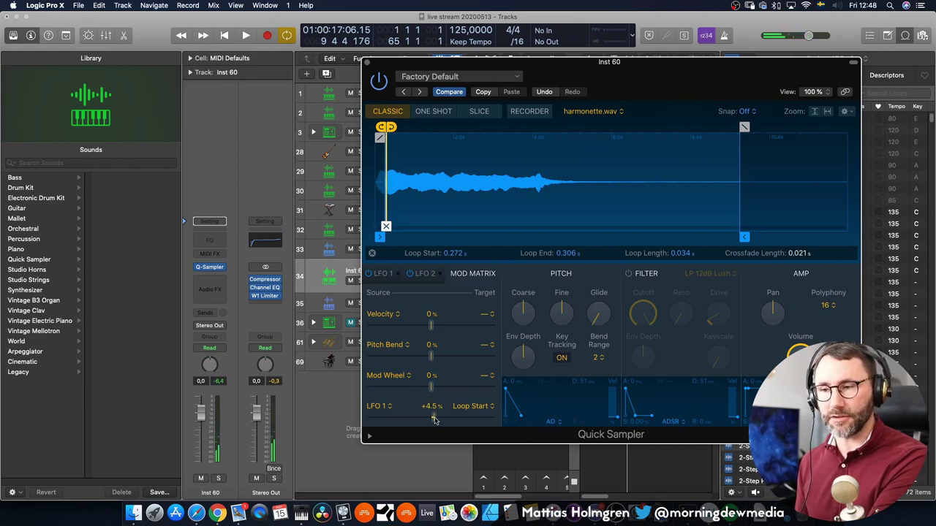
drag(436, 419, 447, 419)
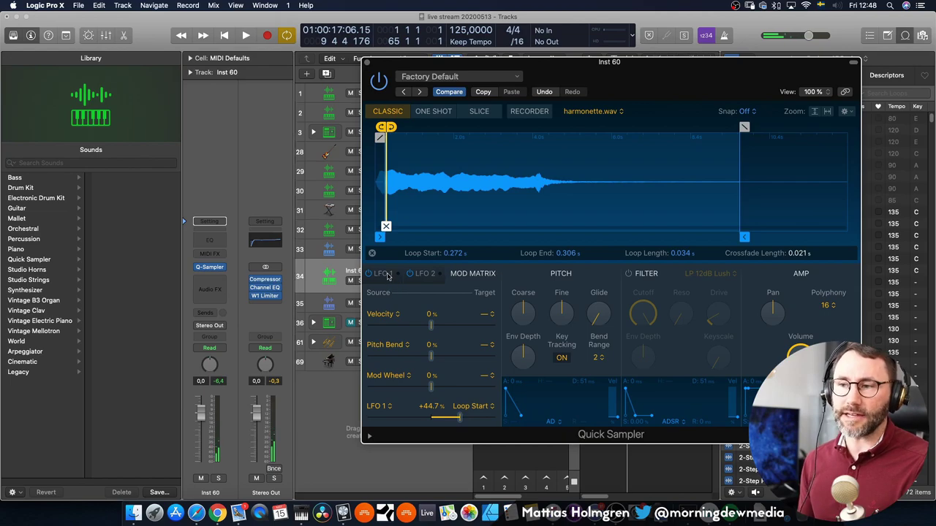
click(384, 274)
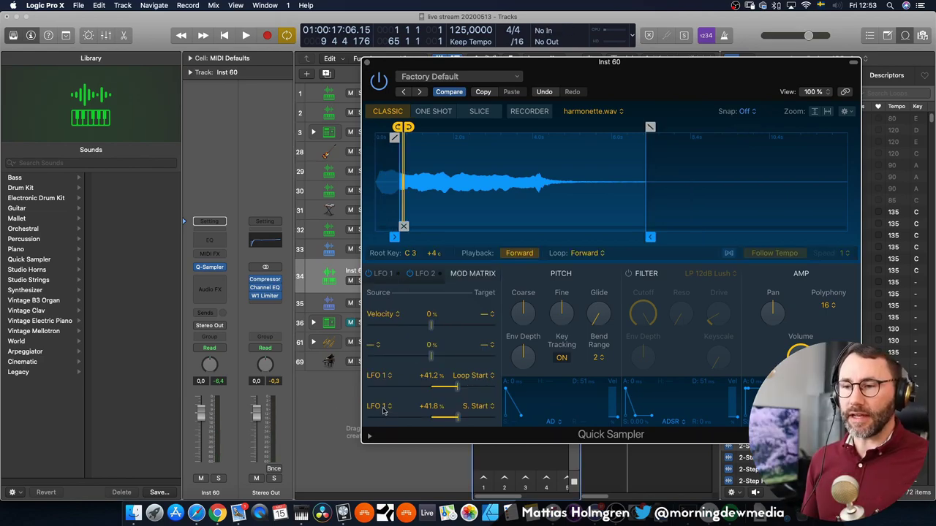
Step: Keep LFO 1 as the row's source and move the sample start later
click(383, 411)
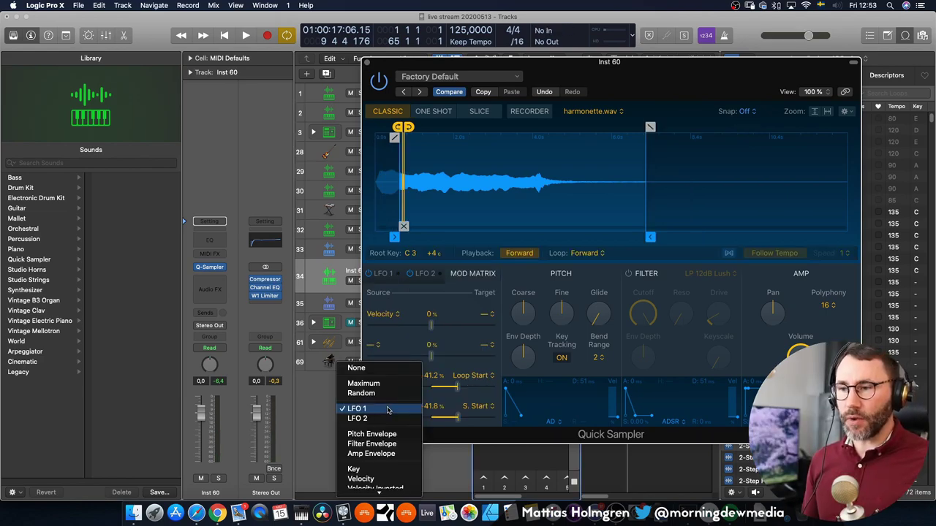
click(386, 410)
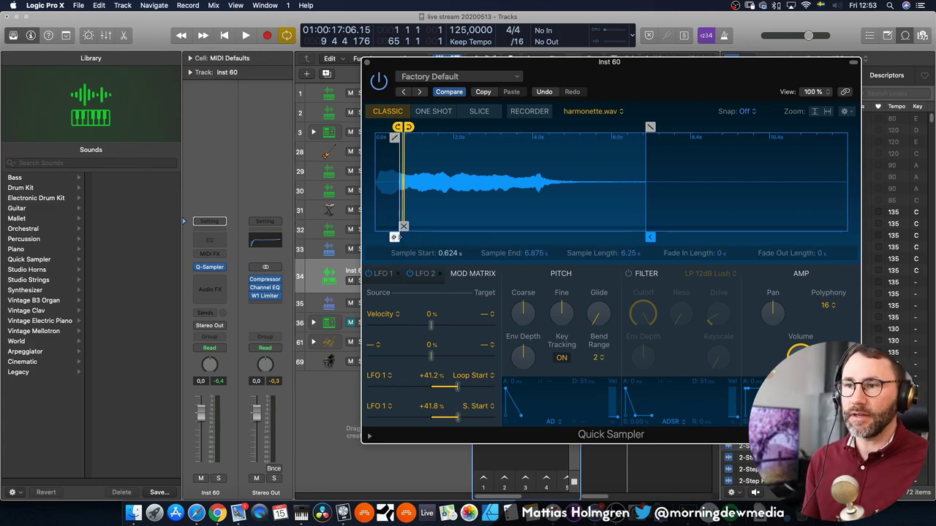
drag(394, 238, 397, 239)
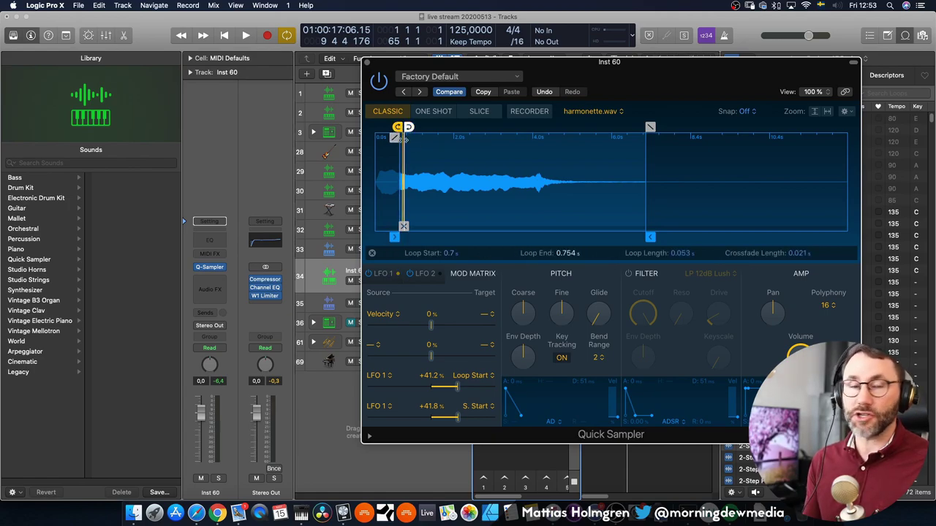
Step: Quantize Loop Start/End and Sample Start/End modulation to 1/32, and slow LFO 1 to 1.08 Hz
click(484, 377)
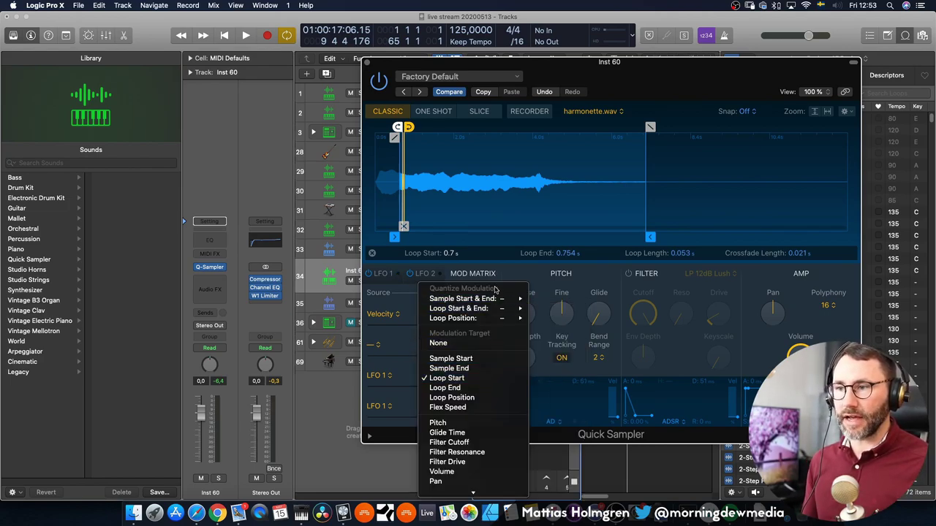
mouse_move(466, 312)
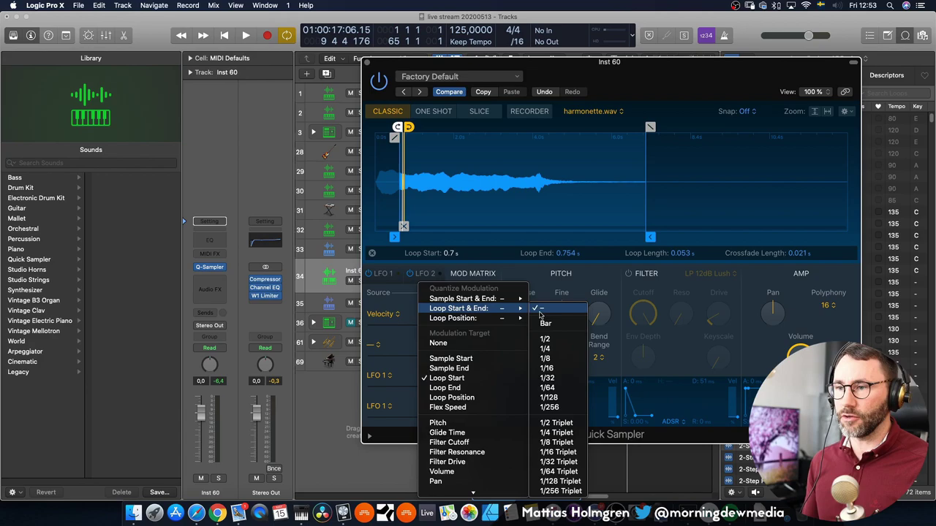
click(549, 379)
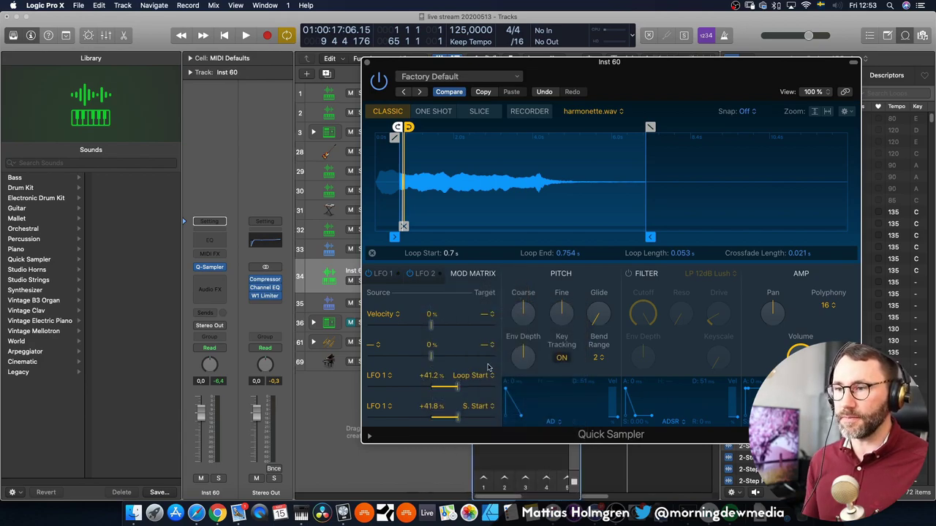
click(486, 408)
mouse_move(506, 349)
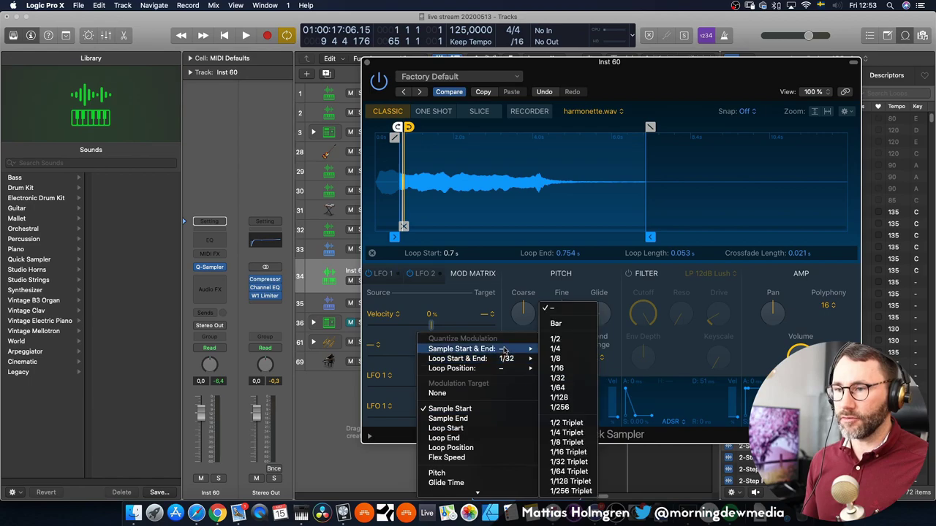
click(567, 378)
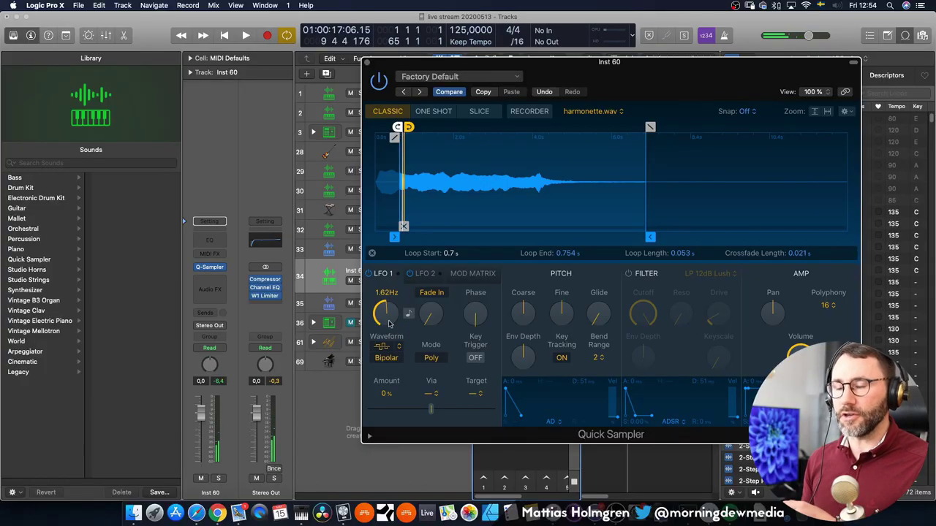
drag(386, 316, 386, 326)
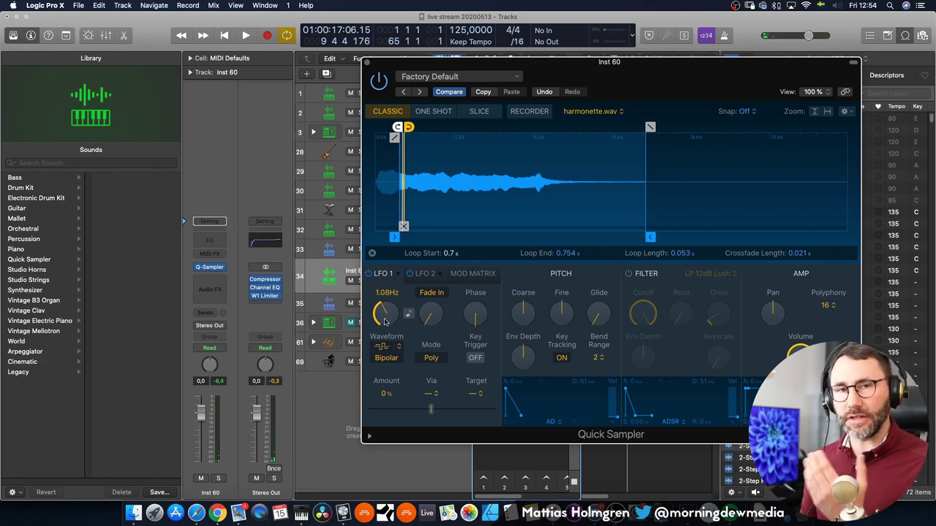
Step: Route LFO 2 to Loop Position in the second mod matrix row at +13.2%
click(472, 273)
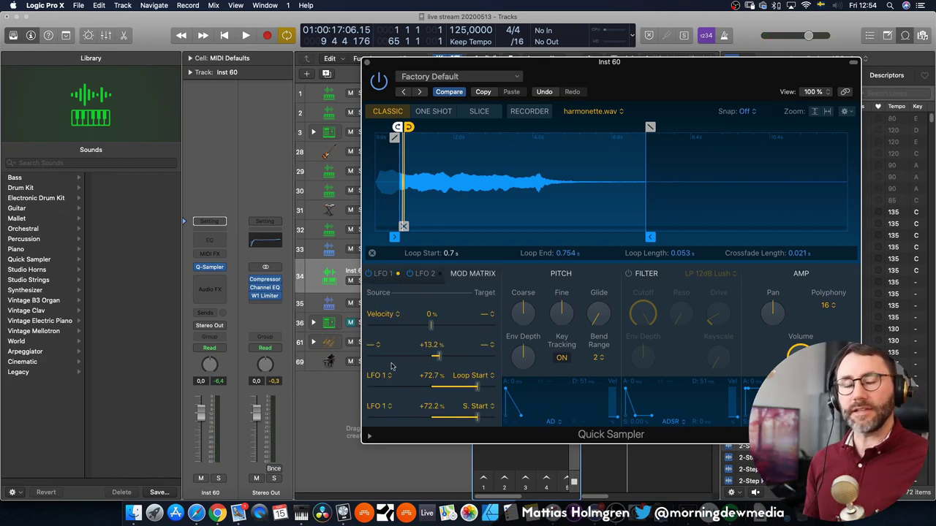
click(373, 348)
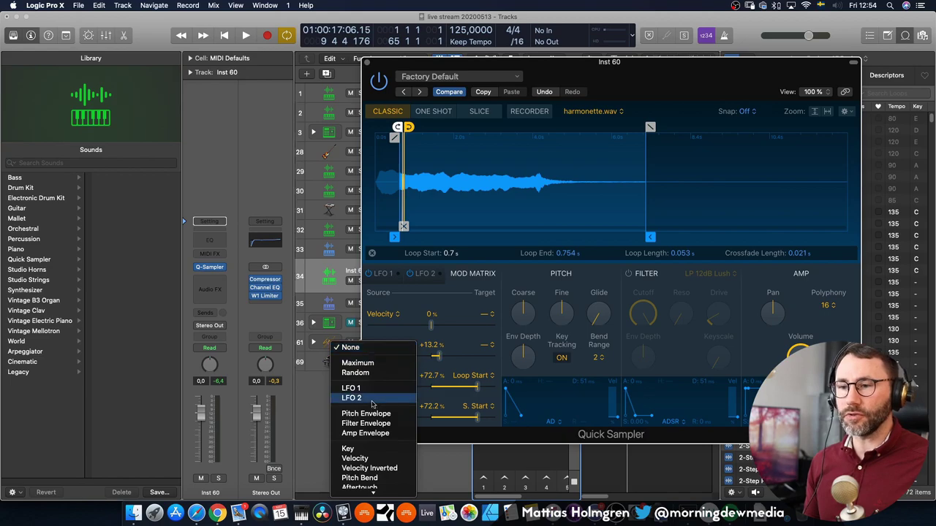
click(356, 397)
click(485, 349)
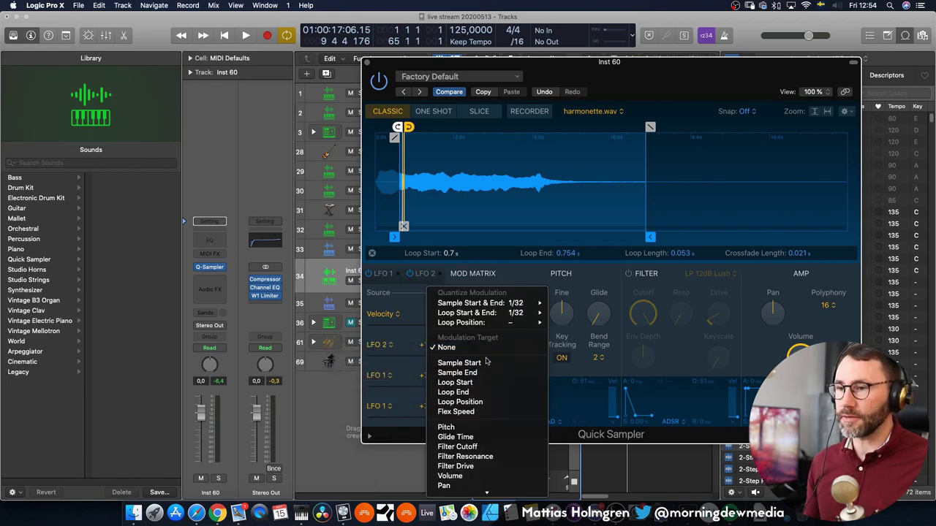
click(483, 403)
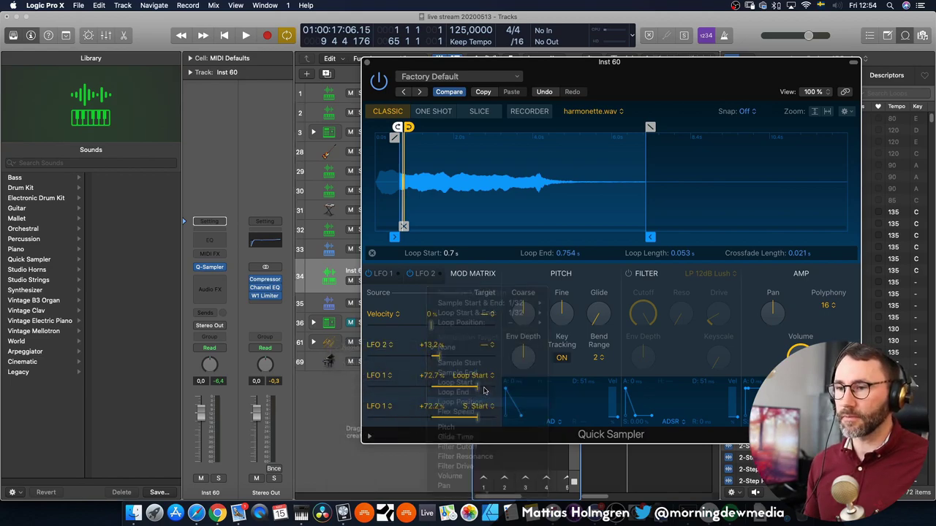
click(423, 275)
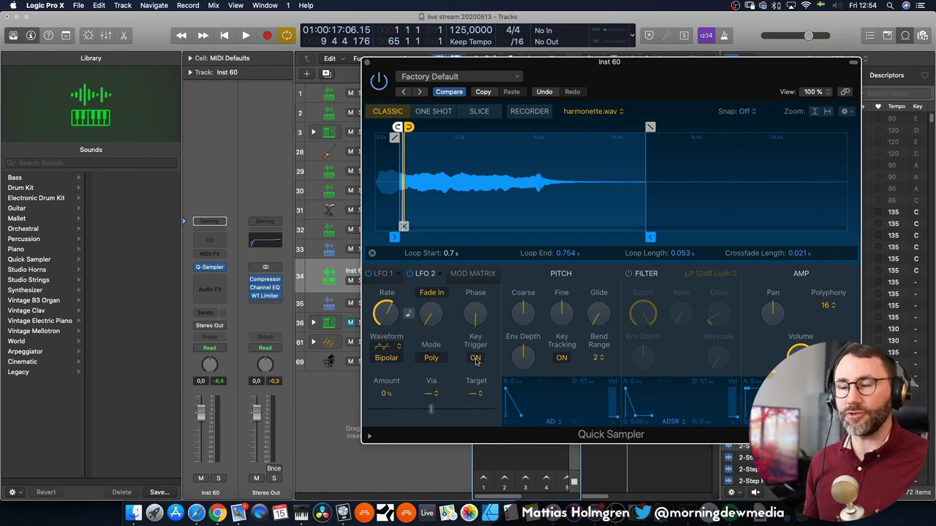
Step: Give LFO 2 a Random Smooth waveform and lower its Loop Position amount to +5.7%
click(389, 362)
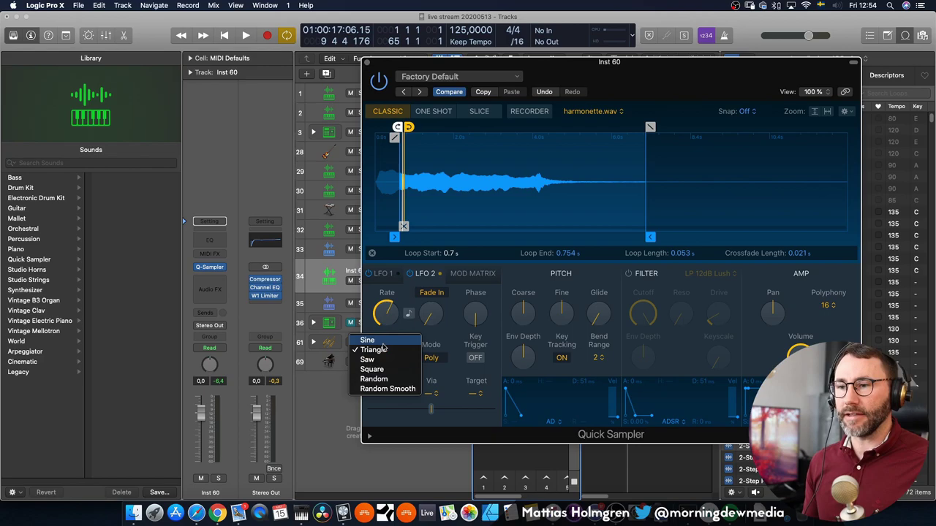
click(395, 391)
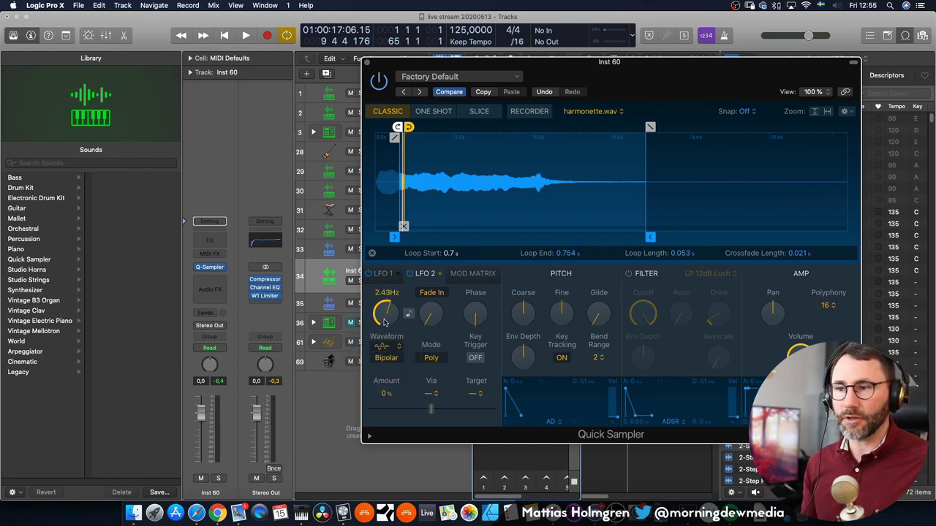
click(477, 274)
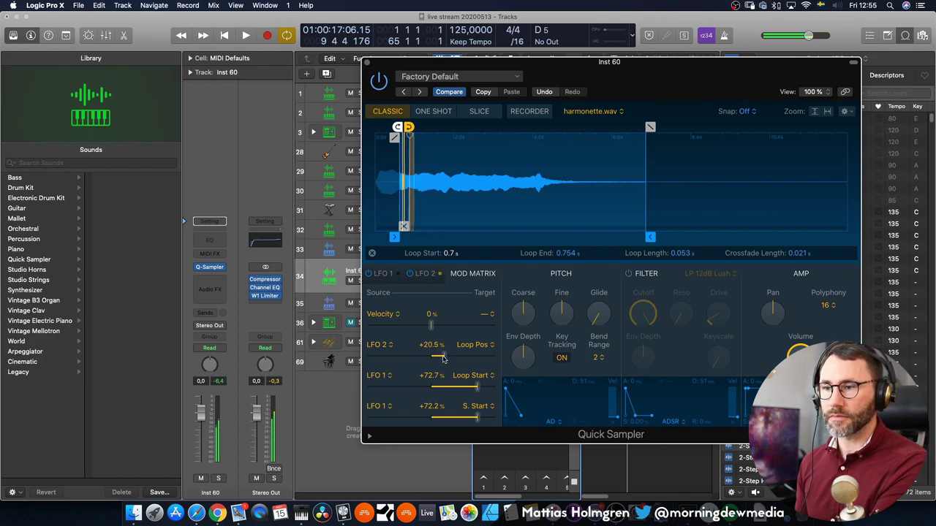
drag(443, 358, 434, 358)
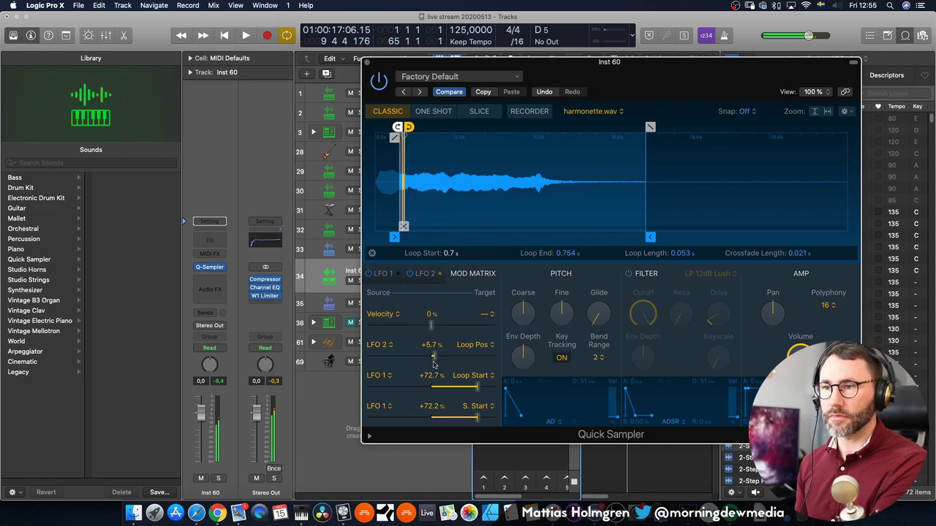
Step: Switch LFO 2's waveform from Random Smooth to Random, then show LFO 1's panel
click(383, 275)
click(423, 273)
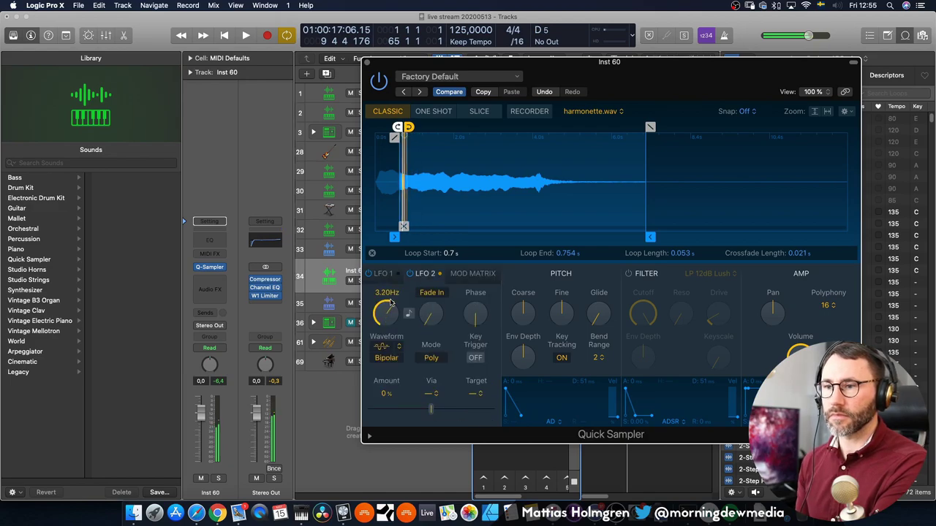
click(471, 275)
click(426, 274)
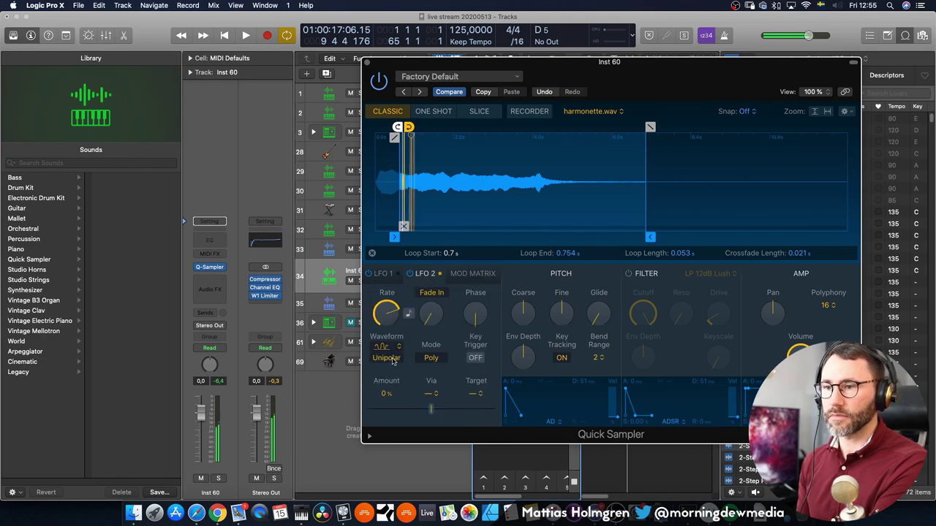
click(387, 352)
click(385, 341)
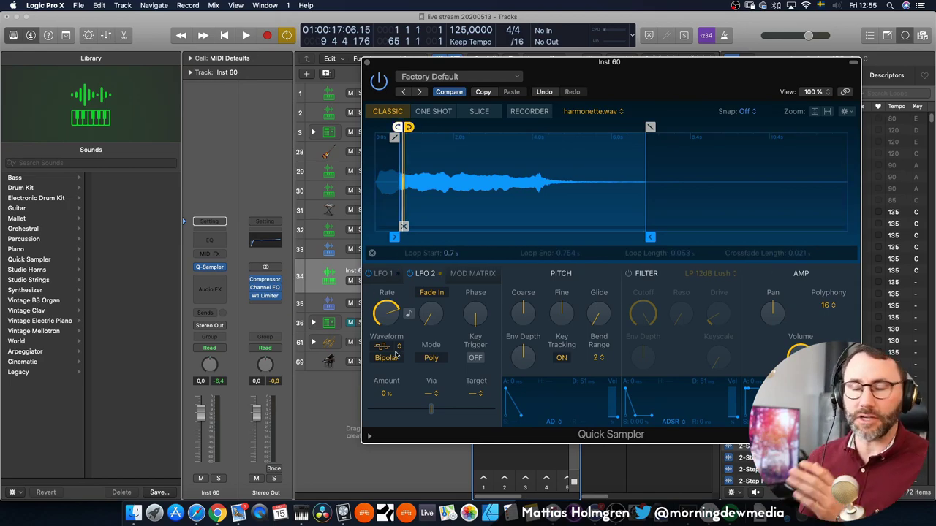
click(386, 274)
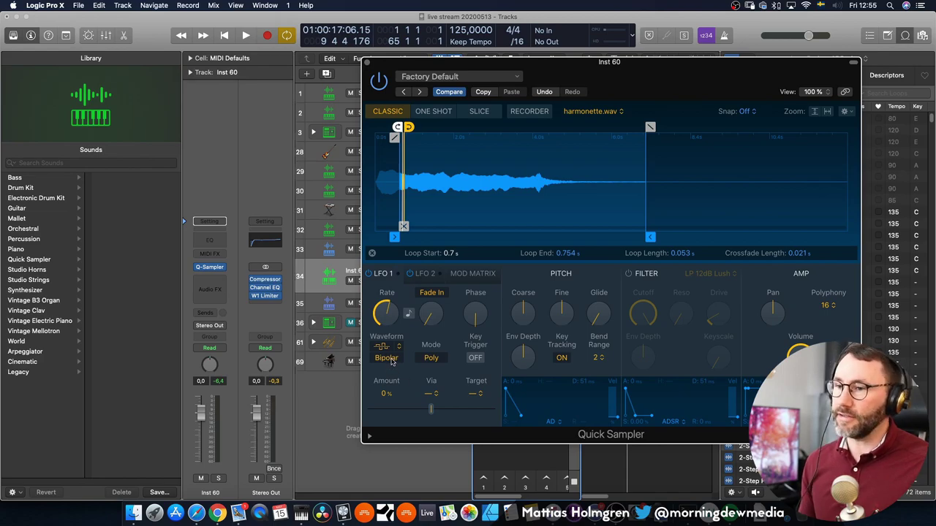
mouse_move(373, 312)
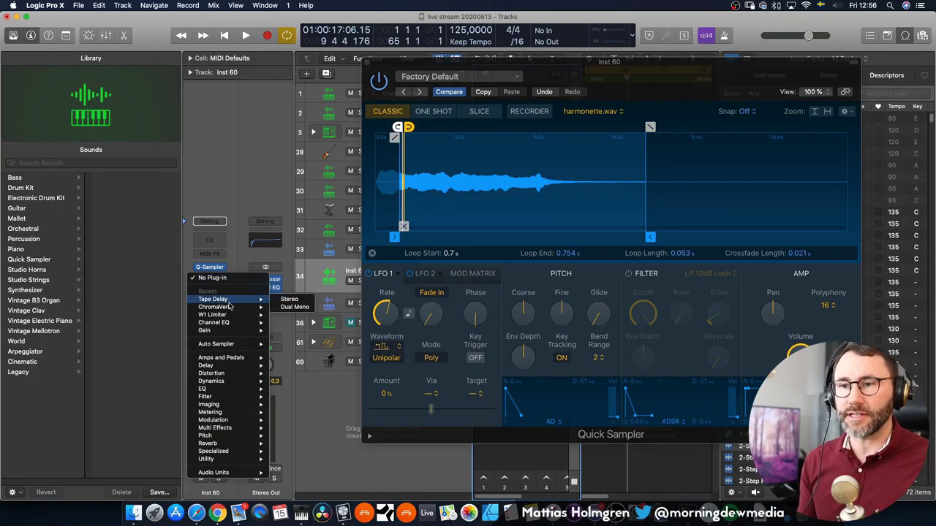
Step: Insert a stereo Tape Delay on Inst 60 with low cut raised to 390 Hz and slightly lower clip threshold
click(298, 300)
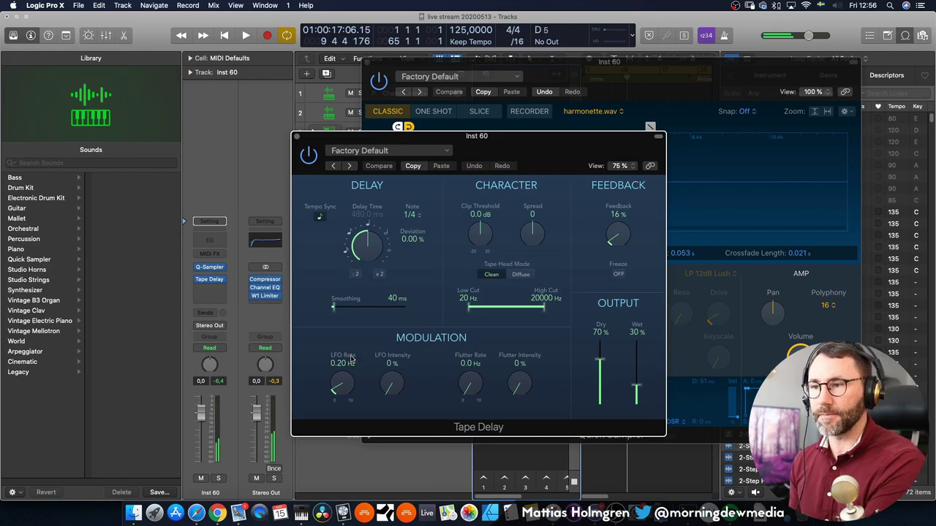
drag(474, 300, 527, 311)
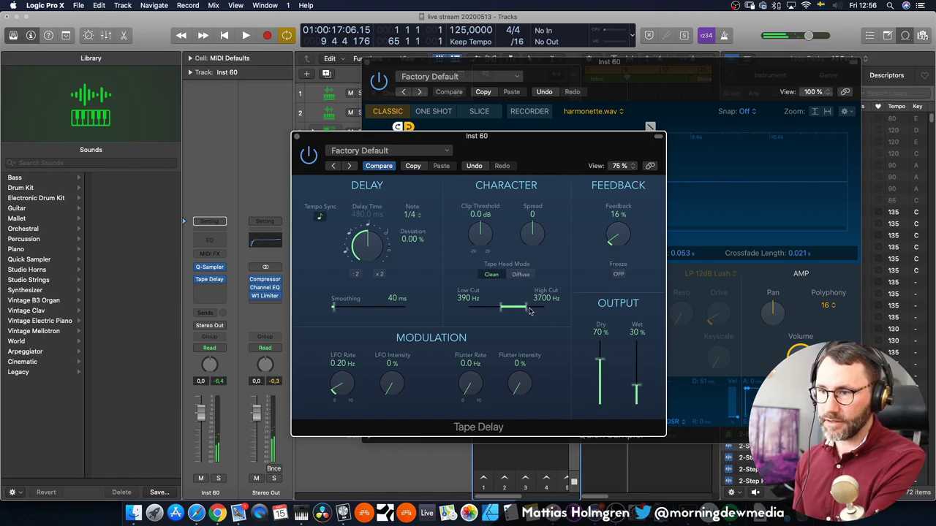
drag(482, 234, 483, 239)
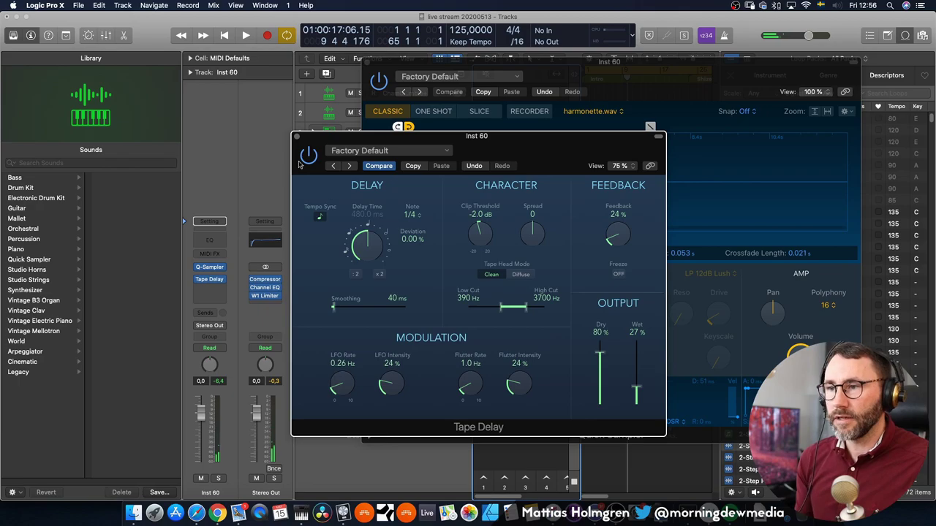
click(297, 138)
Step: Insert ChromaVerb in the slot after the Tape Delay
click(219, 279)
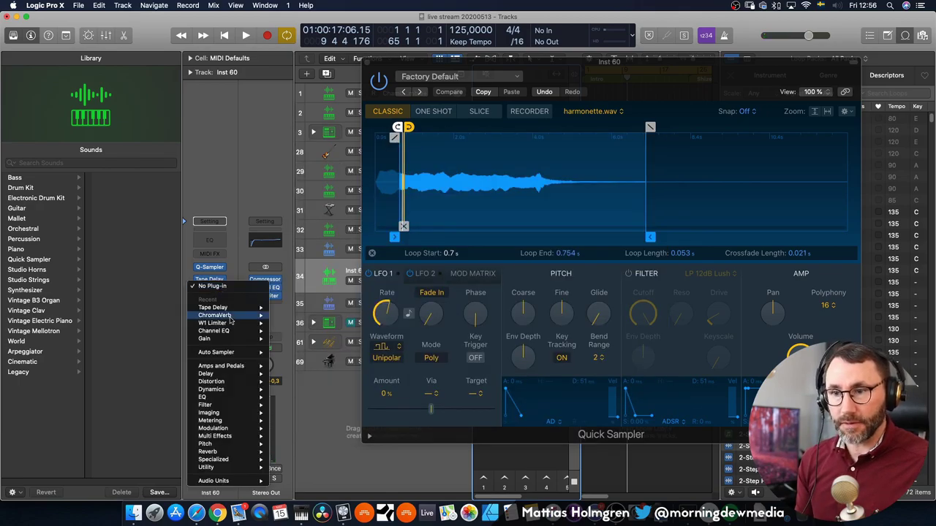
mouse_move(230, 316)
click(292, 320)
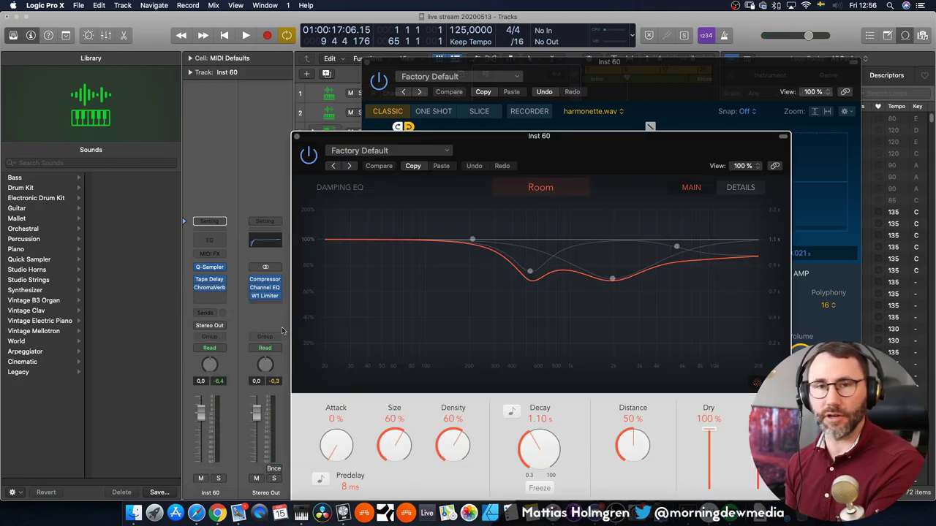
Step: Lengthen ChromaVerb's decay to 7 s, damp lows around 112 Hz, and set output low cut near 164 Hz
drag(543, 459, 552, 411)
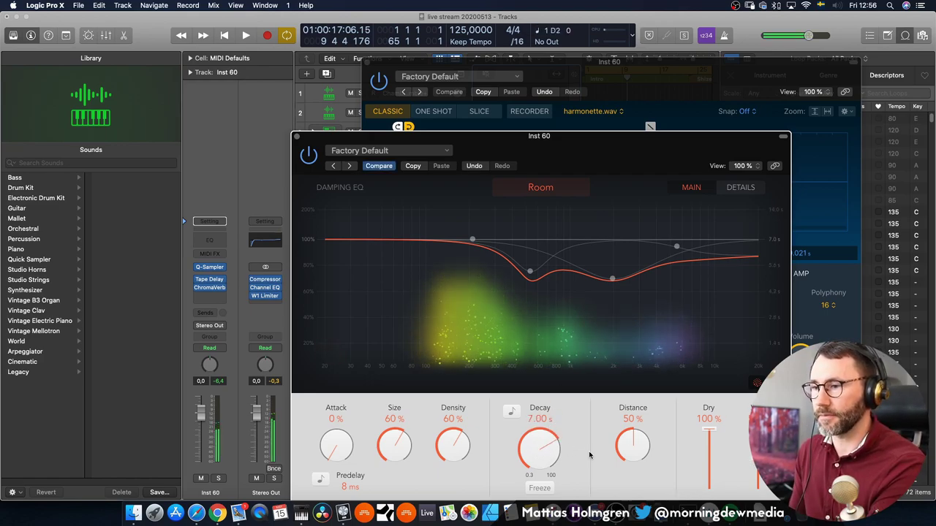
mouse_move(468, 250)
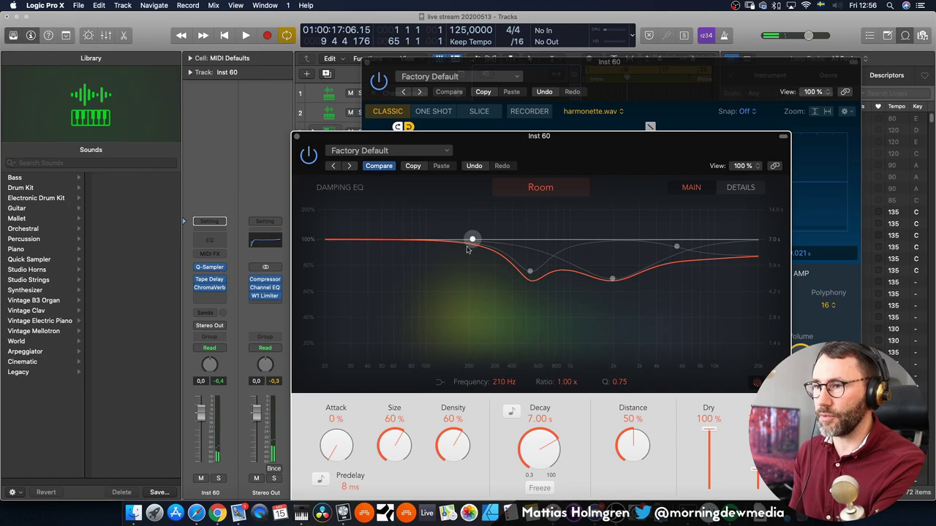
drag(468, 250, 433, 255)
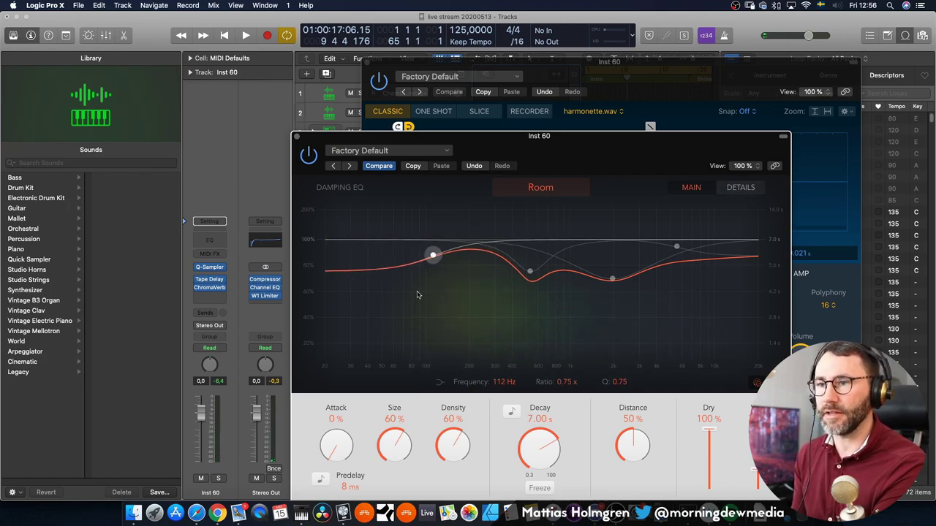
click(740, 187)
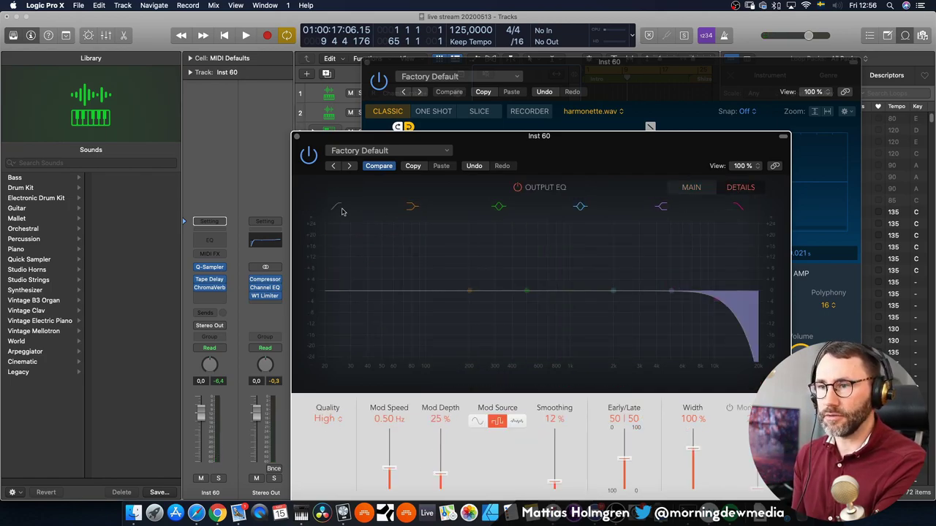
drag(324, 299, 455, 301)
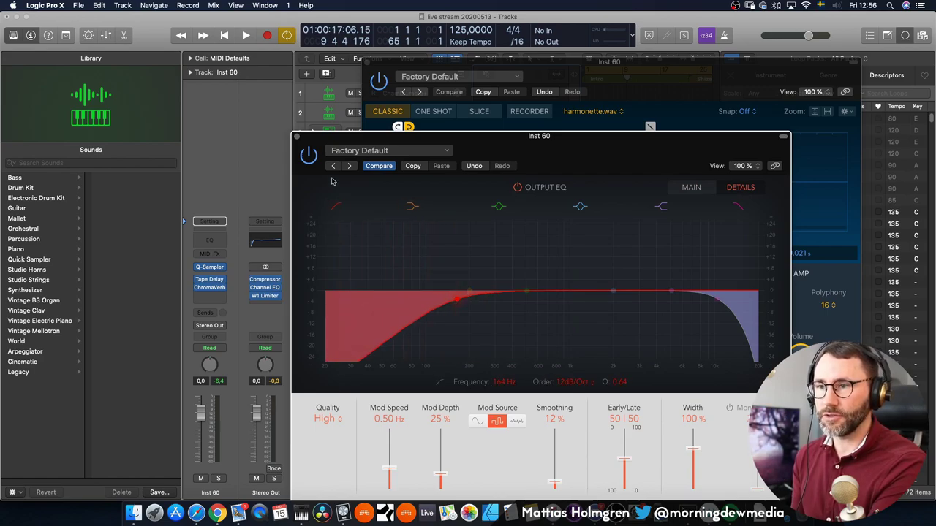
click(296, 137)
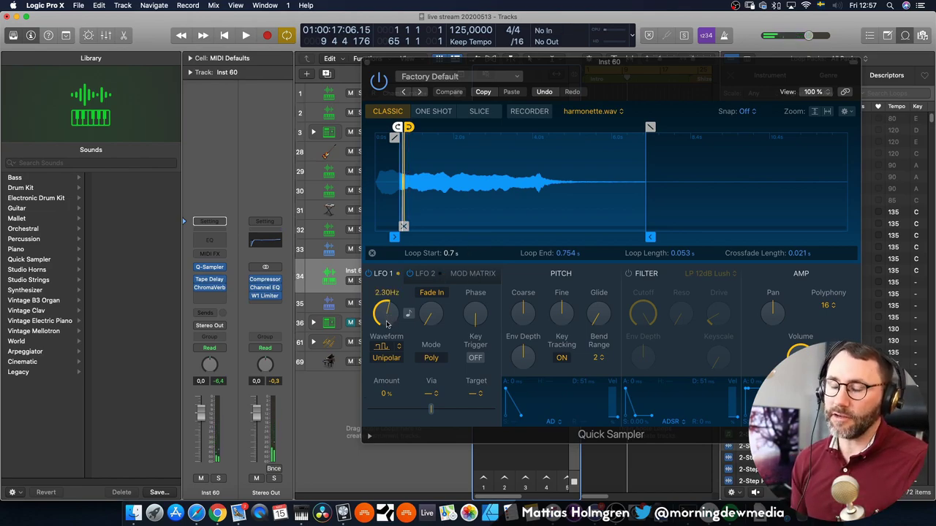
Step: Slow LFO 1 to 1.22 Hz and reduce its Sample Start modulation amount
drag(384, 315, 383, 332)
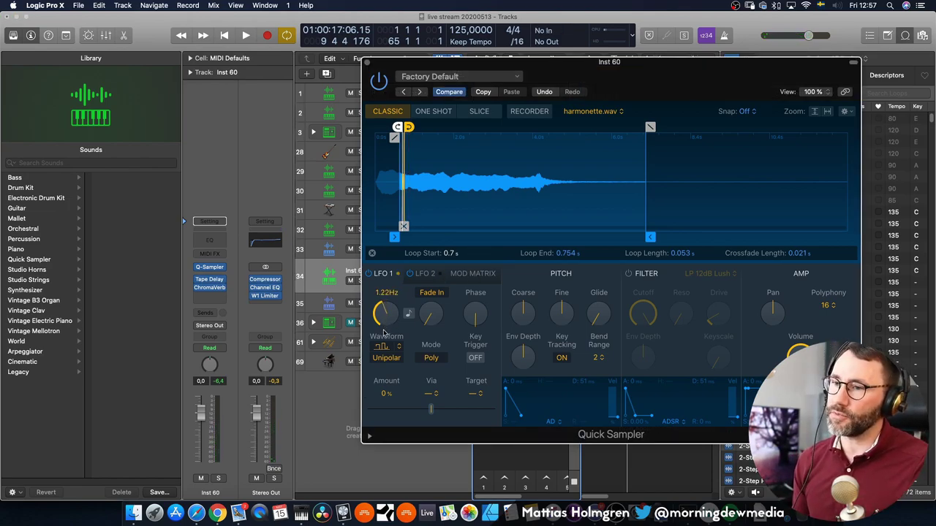
click(422, 275)
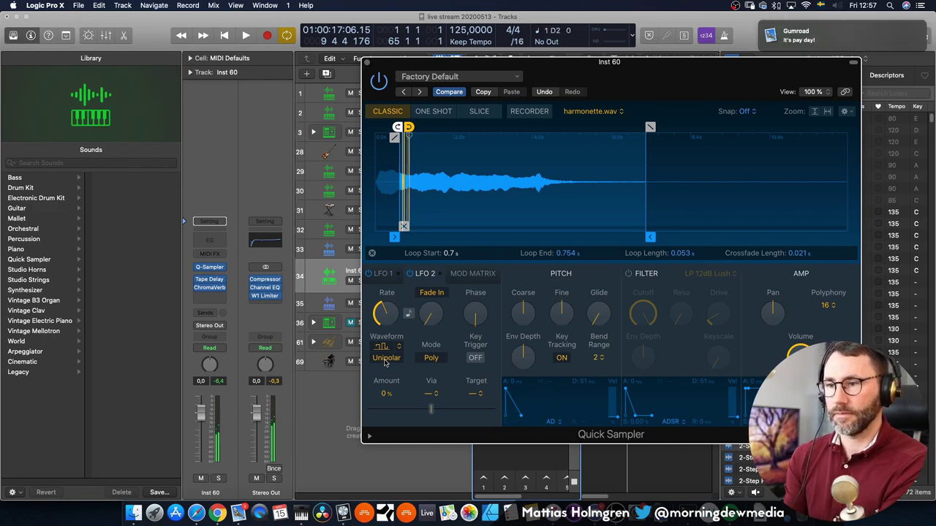
click(472, 275)
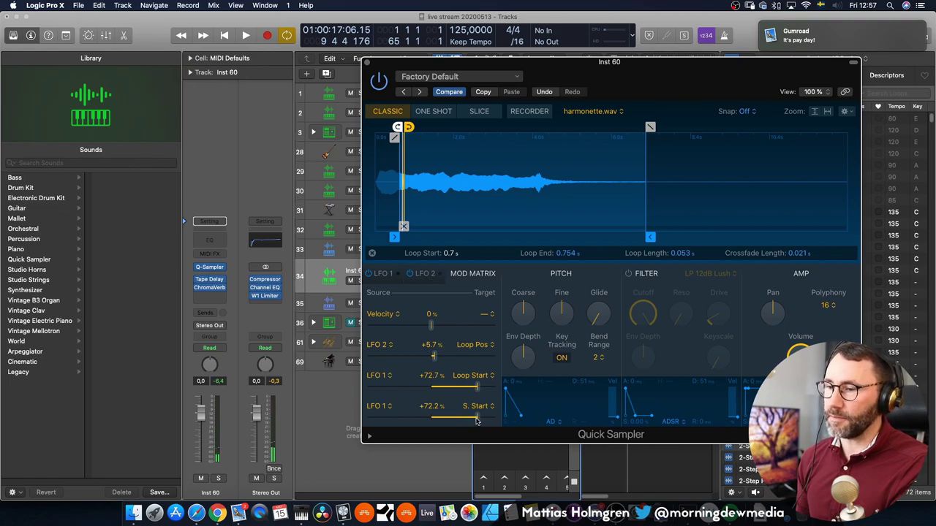
drag(475, 419, 458, 387)
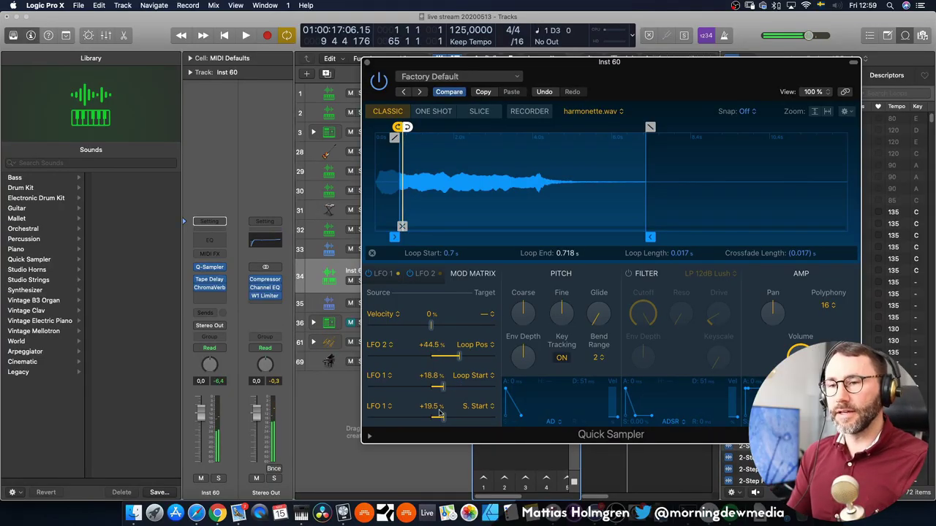
Step: Enable the LP 12dB Lush filter, lower its cutoff slightly, and redraw the loop at 0.681–1.032 s
click(628, 274)
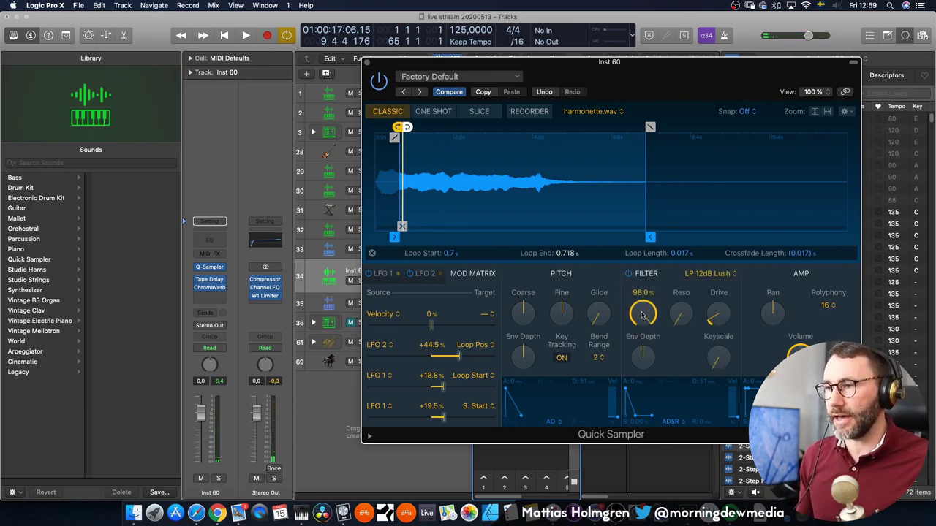
scroll(655, 315, down, 4)
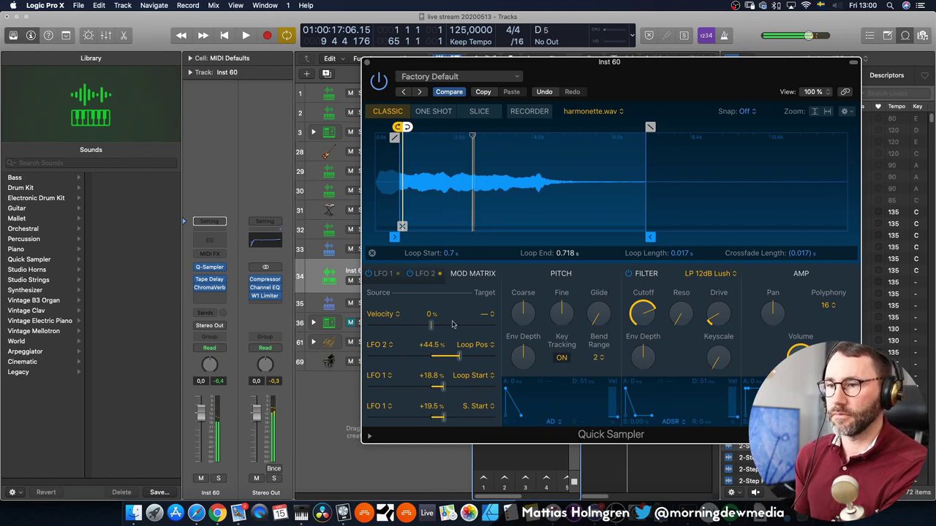
click(404, 127)
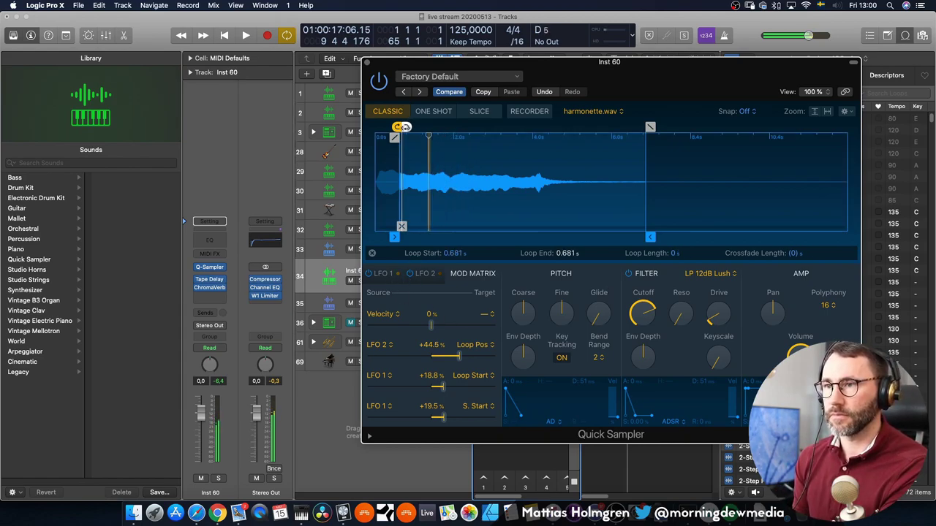
drag(404, 127, 420, 128)
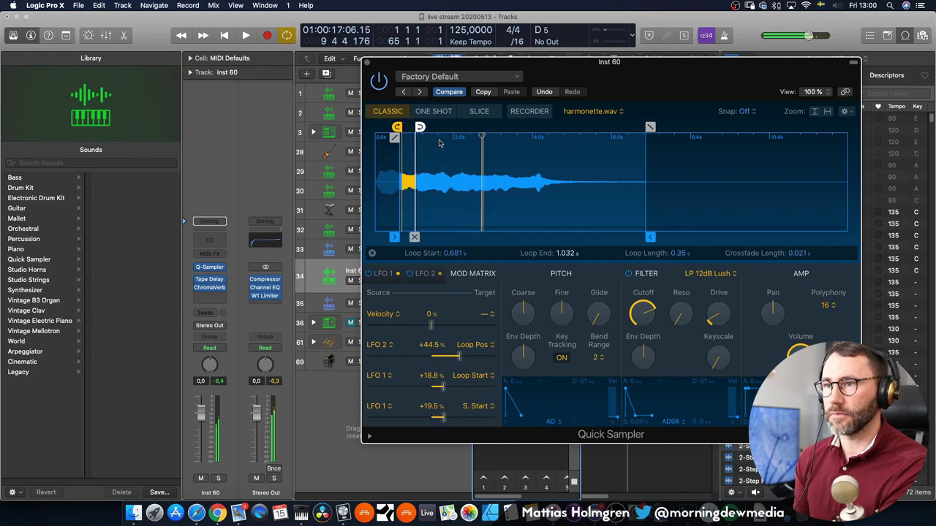